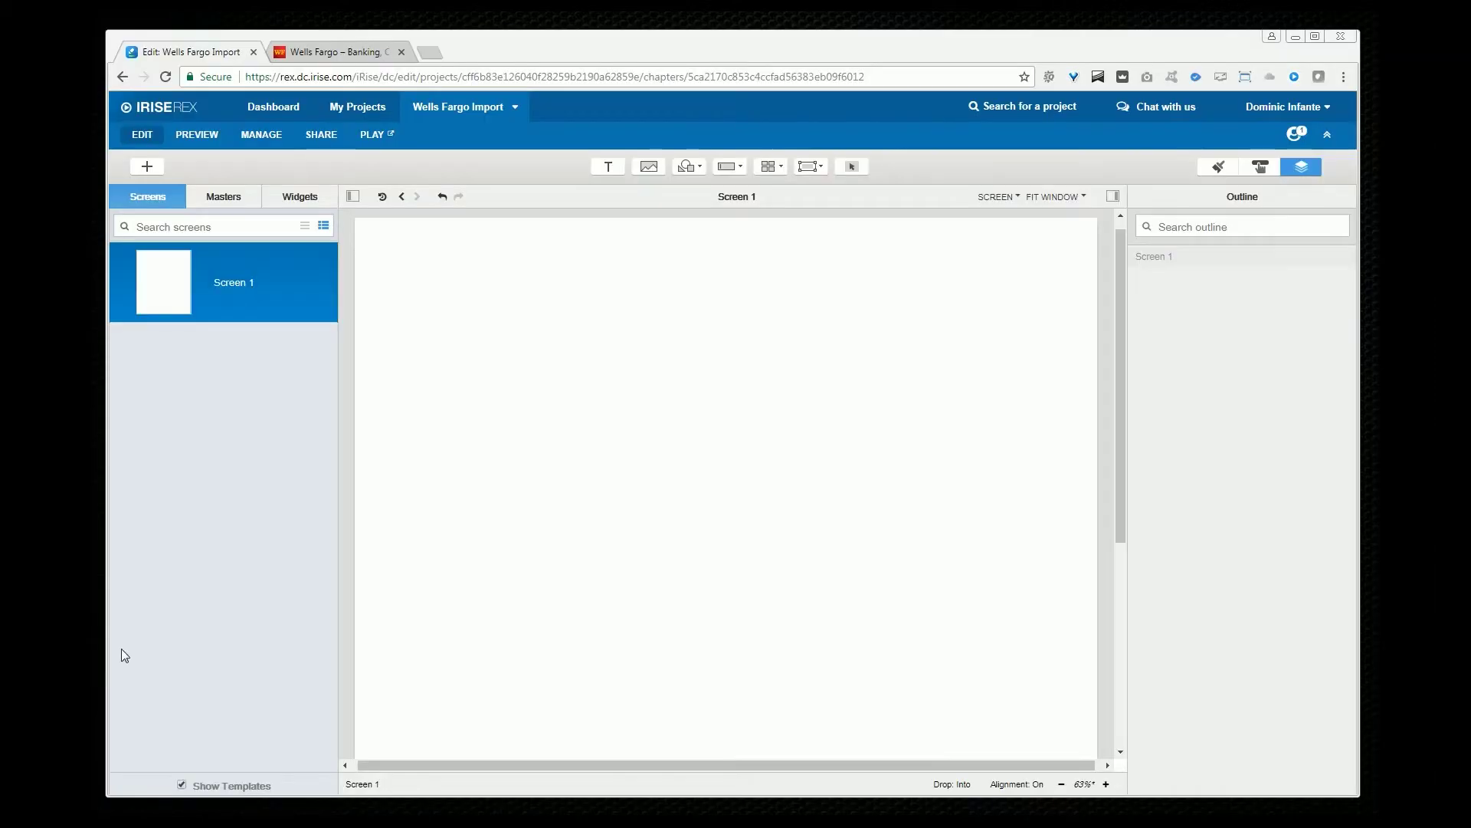
Step: Switch to the Chrome tab showing the Wells Fargo homepage
left_click(371, 54)
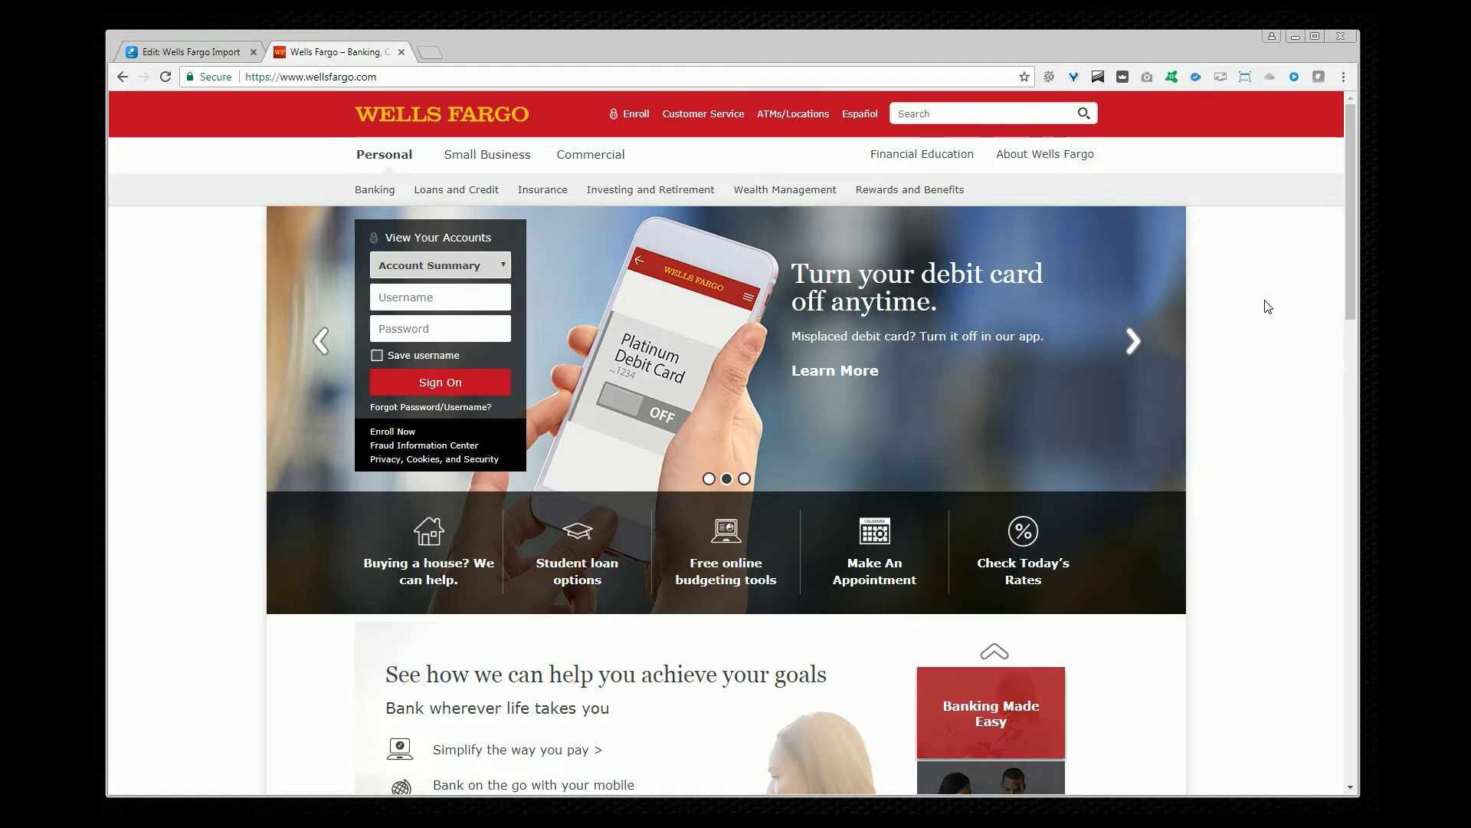
Step: Use the Web Importer to upload the whole homepage as a screen into project Wells Fargo Import
left_click(1295, 76)
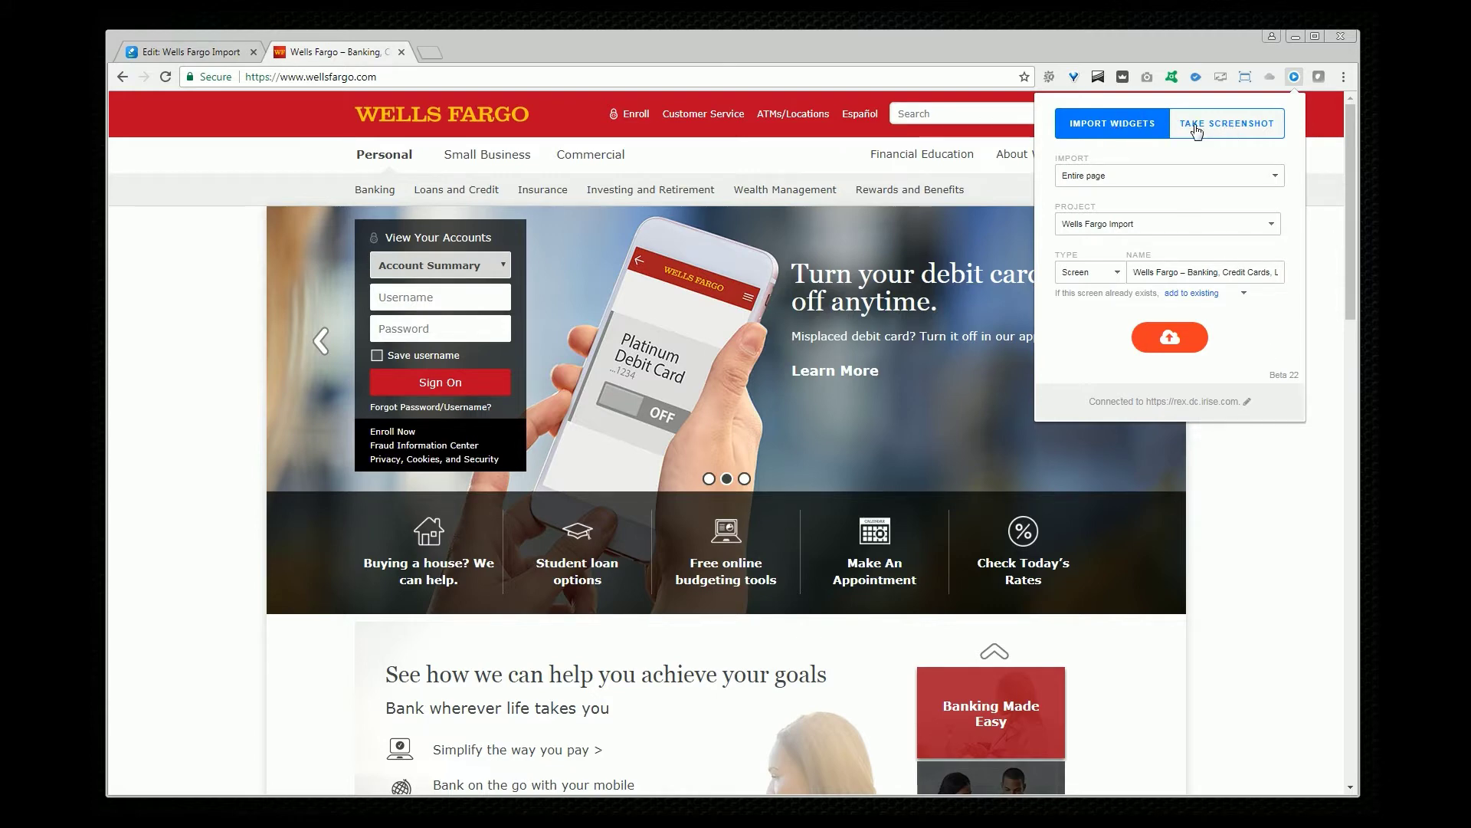
left_click(1173, 225)
type("wells")
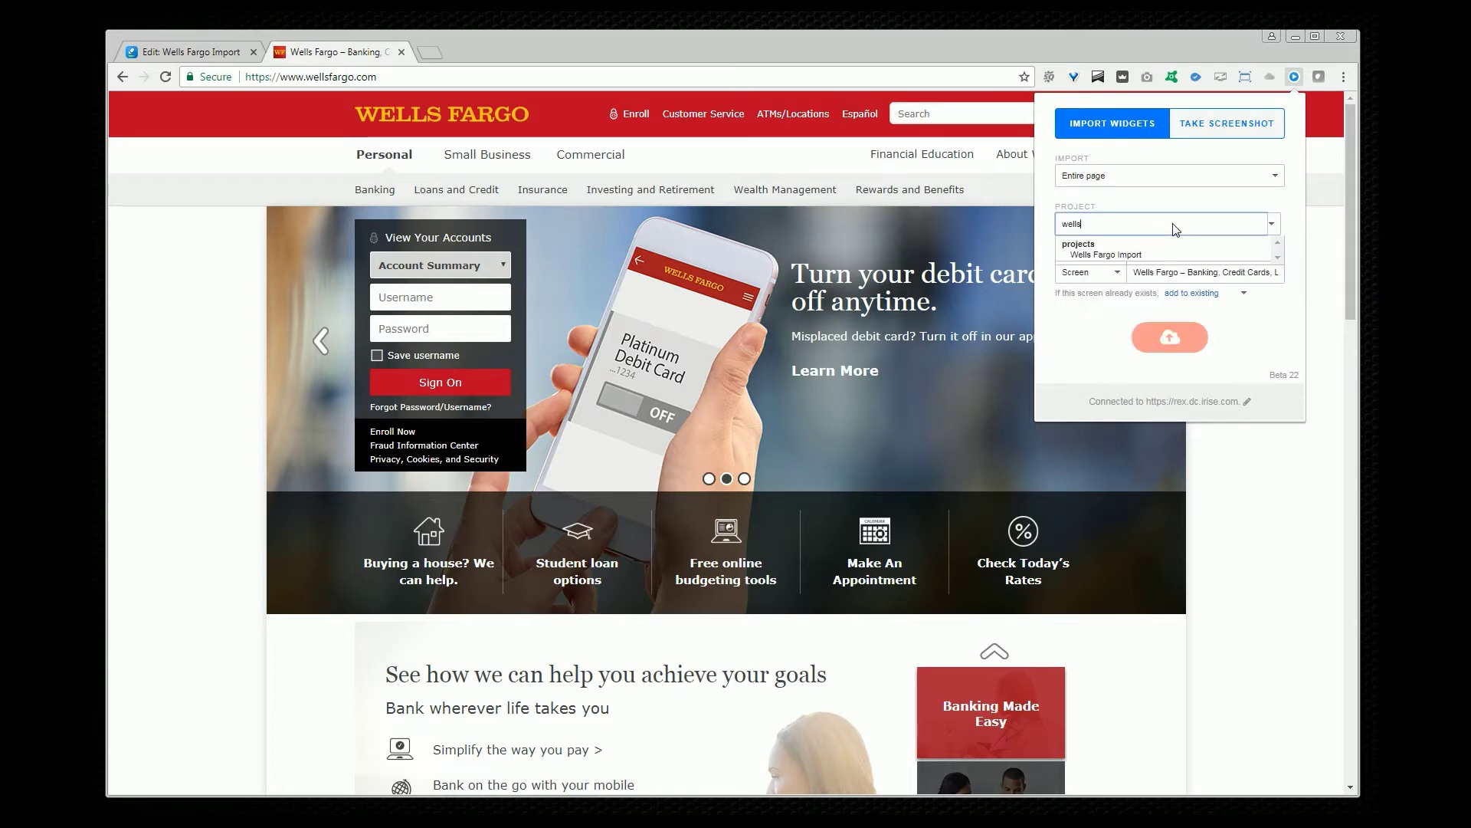
left_click(1158, 254)
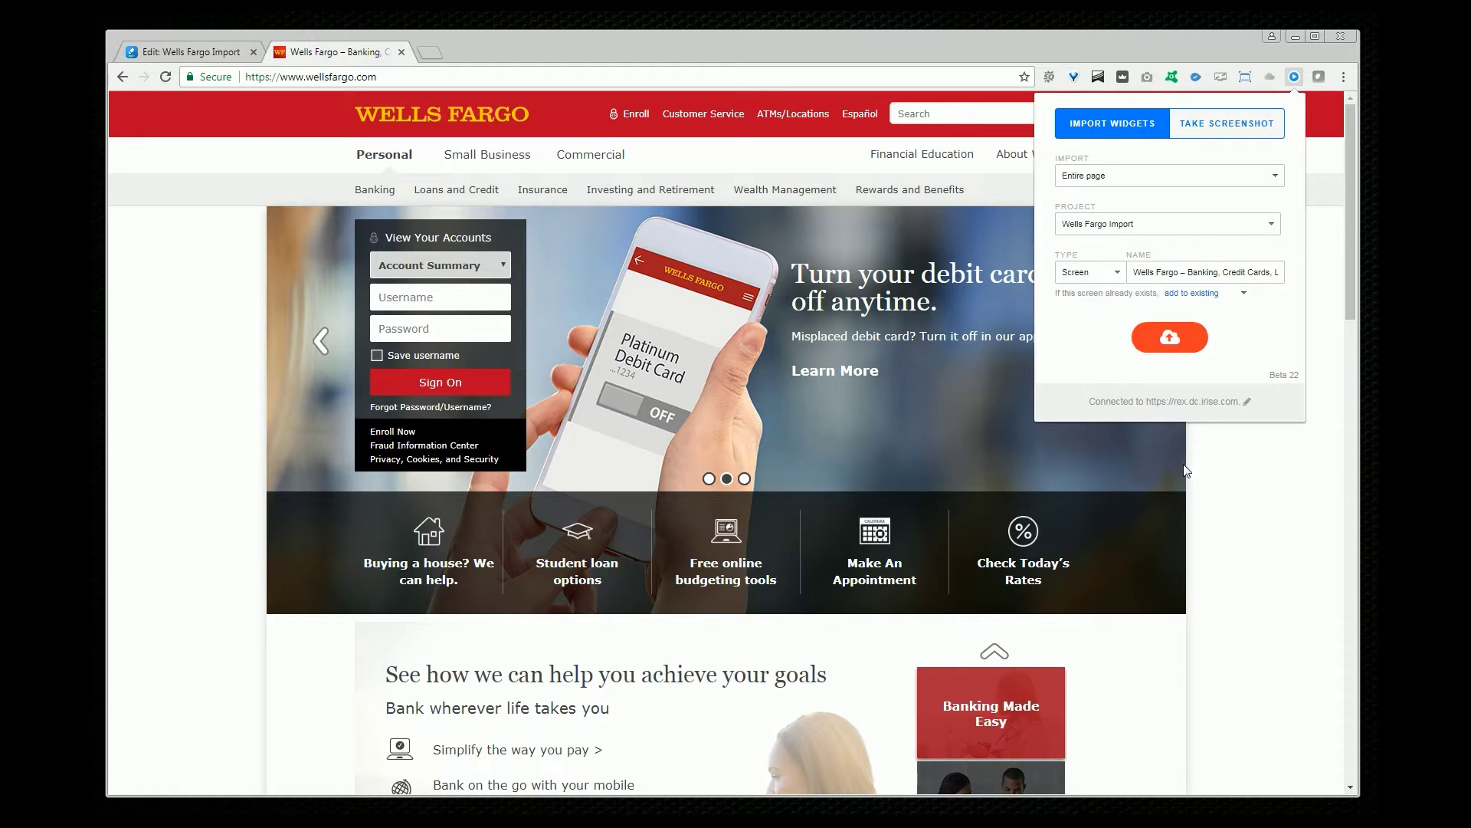
left_click(1175, 337)
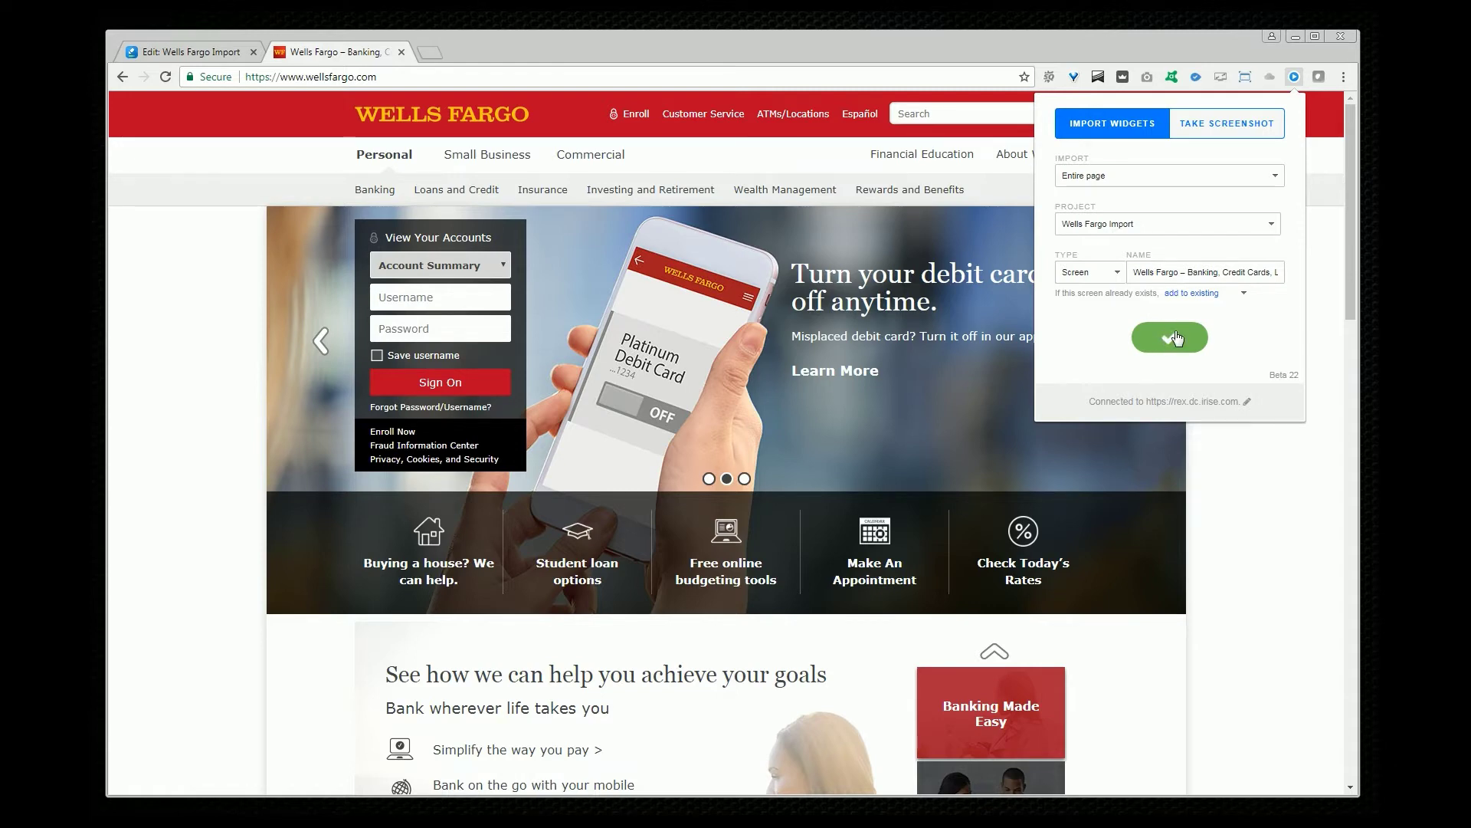
left_click(1170, 337)
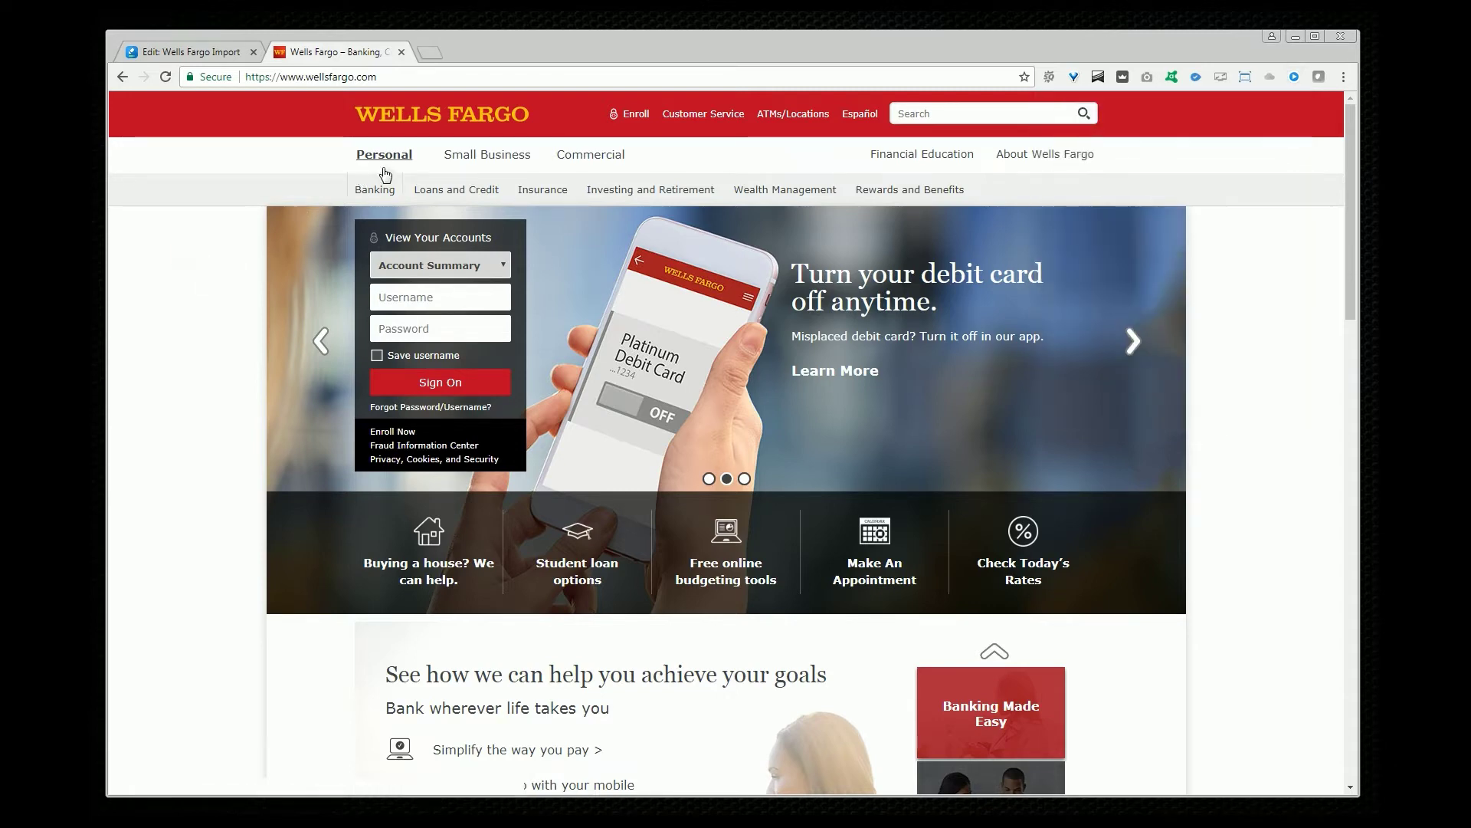
Step: Go to Checking Accounts from Banking, import it as a screen, and open its Change Location dialog
mouse_move(381, 189)
left_click(387, 246)
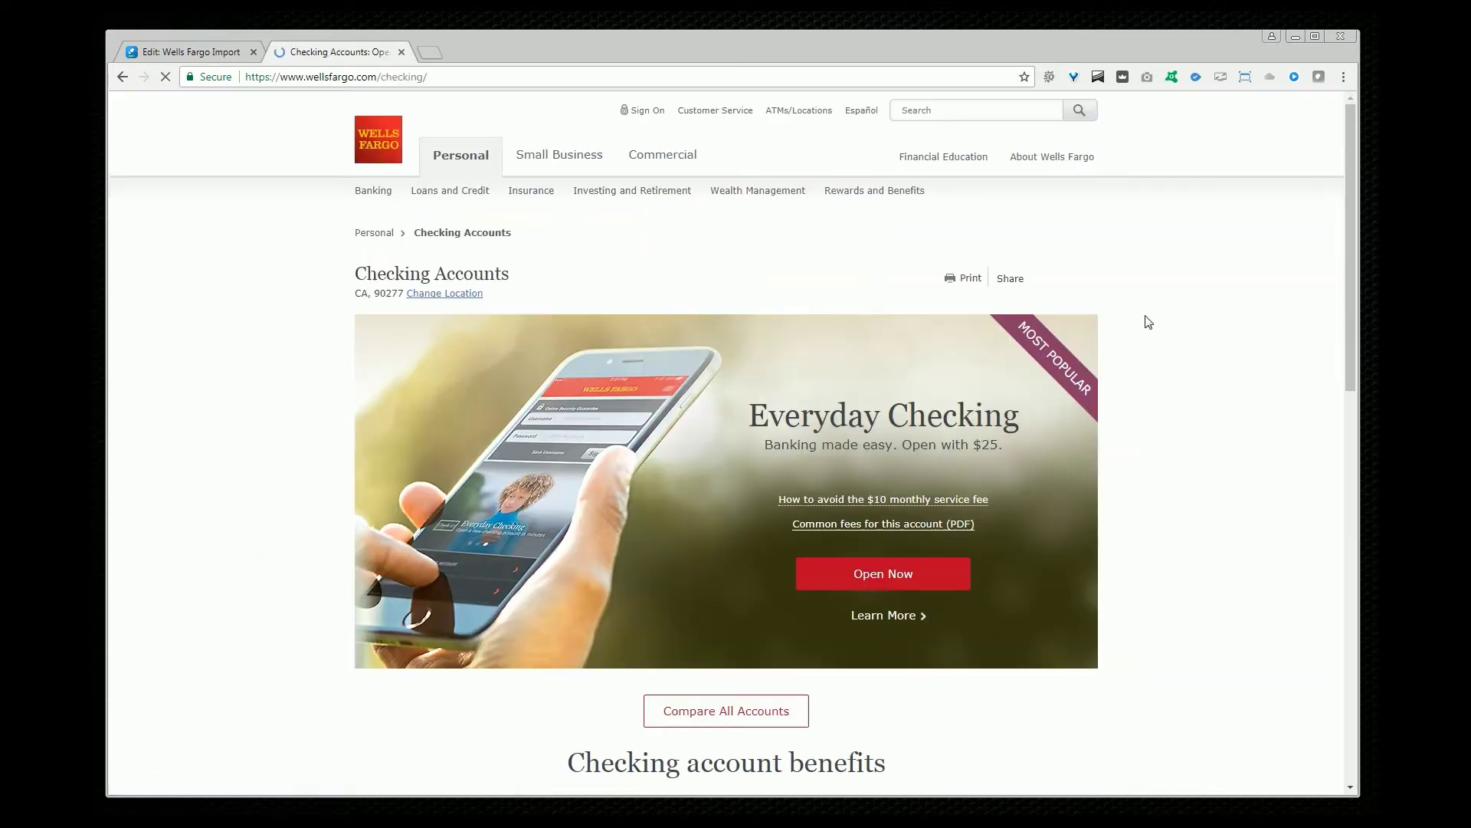
left_click(1294, 77)
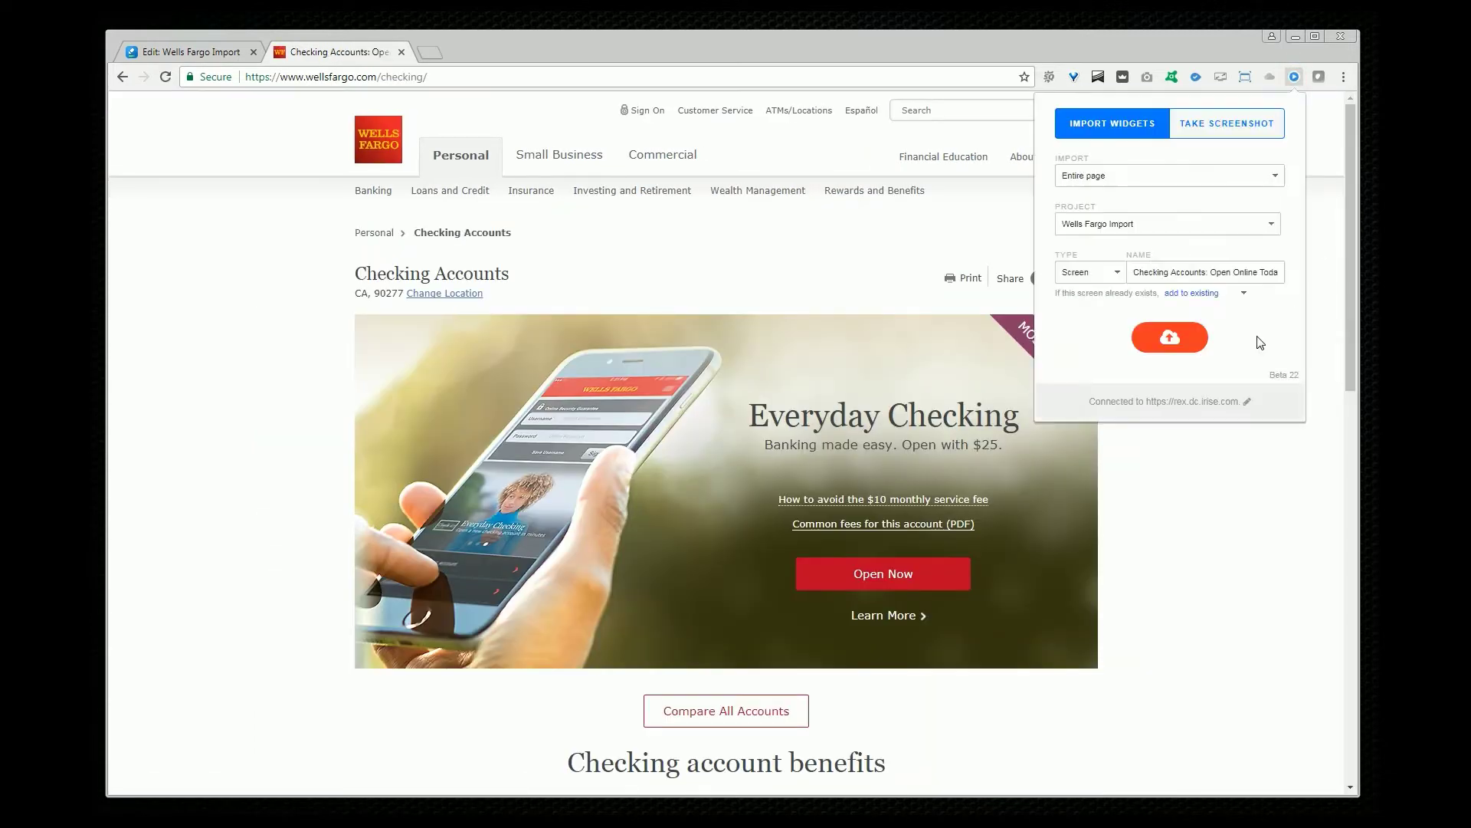
left_click(1171, 337)
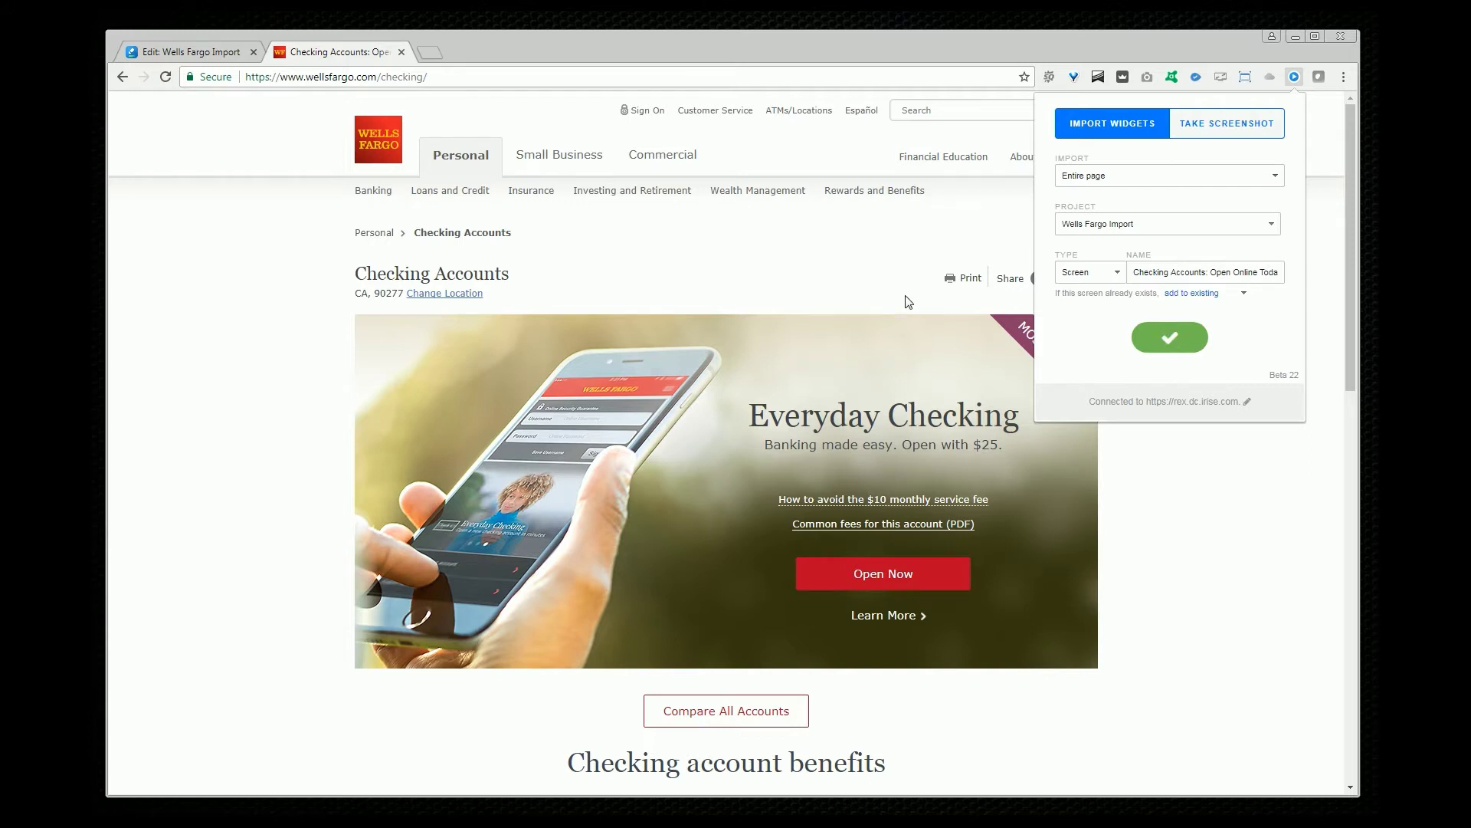
left_click(454, 293)
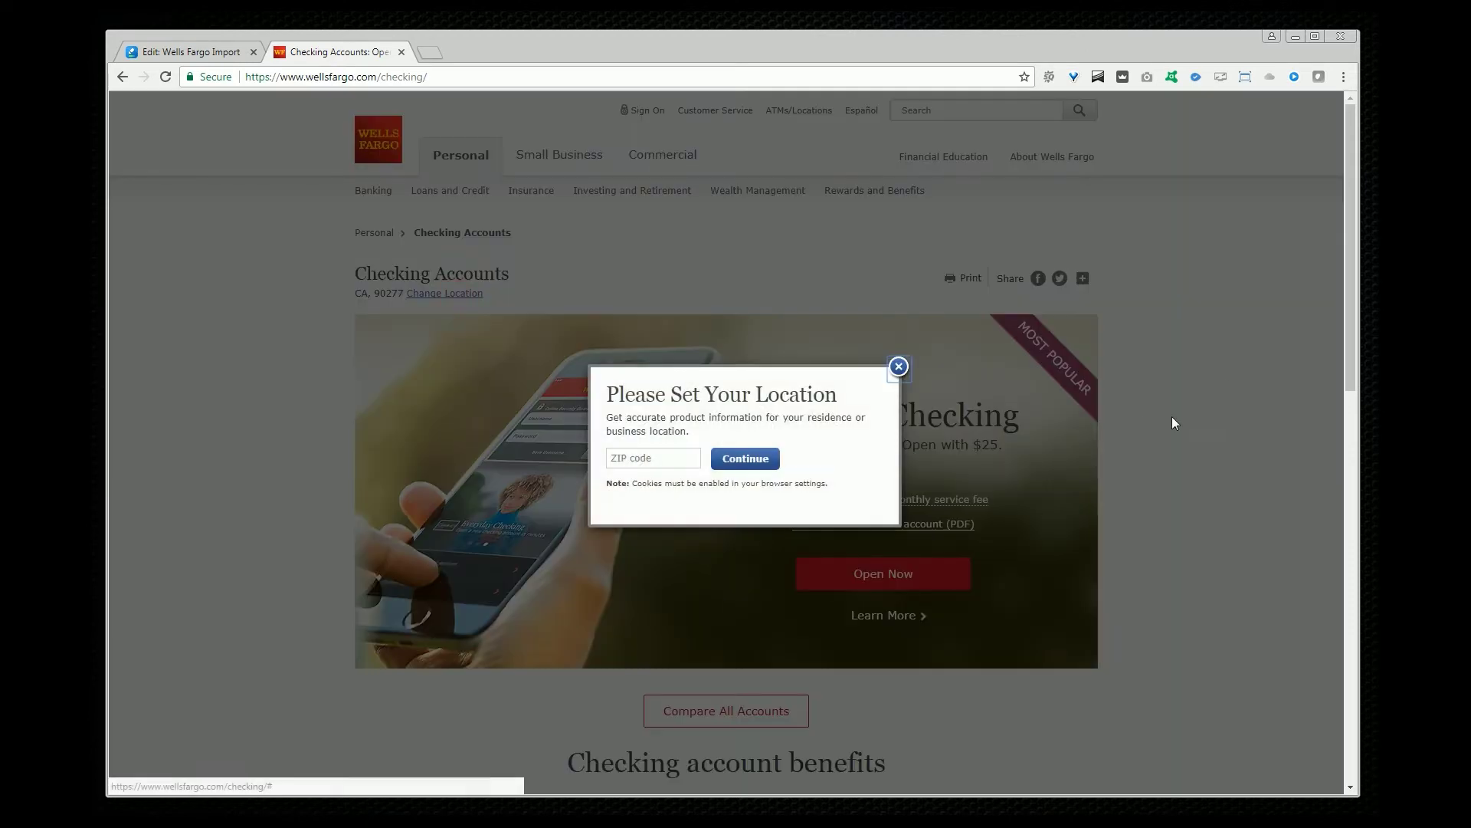
Step: Import the page with the location popup showing, inserting 'Popup' into the screen name
left_click(1293, 77)
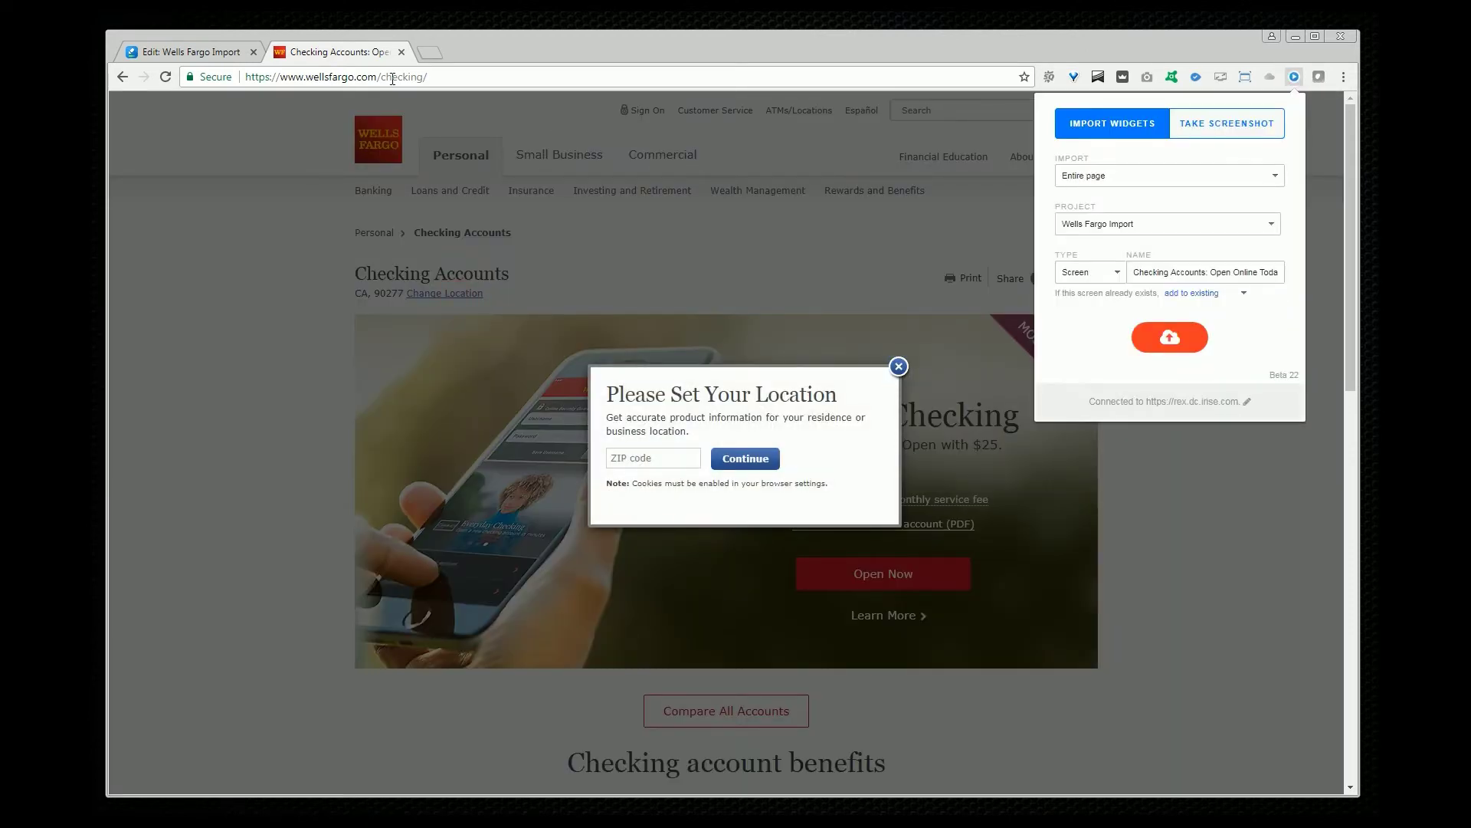
left_click(1212, 273)
type("Popup")
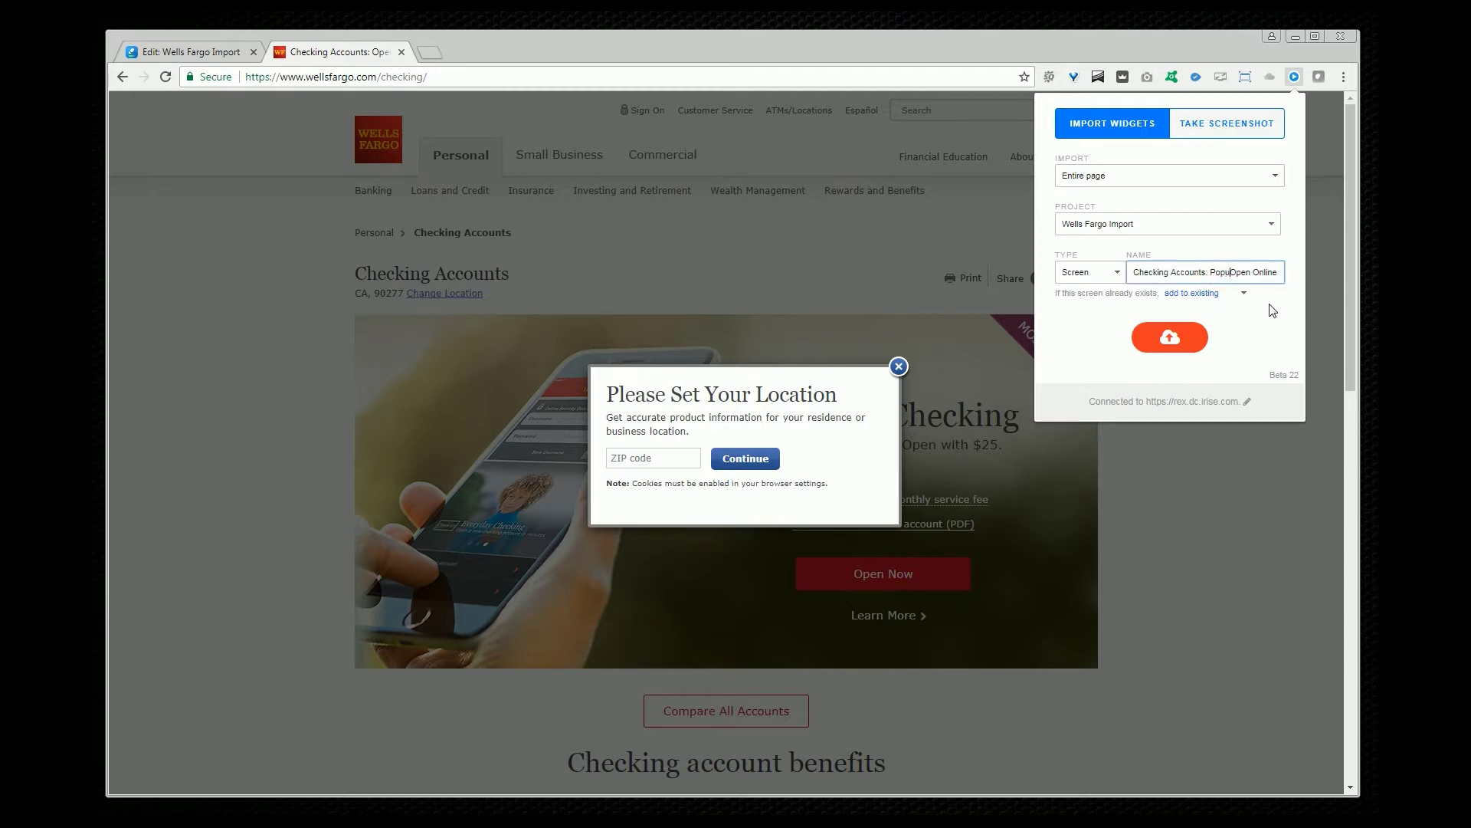
left_click(1174, 335)
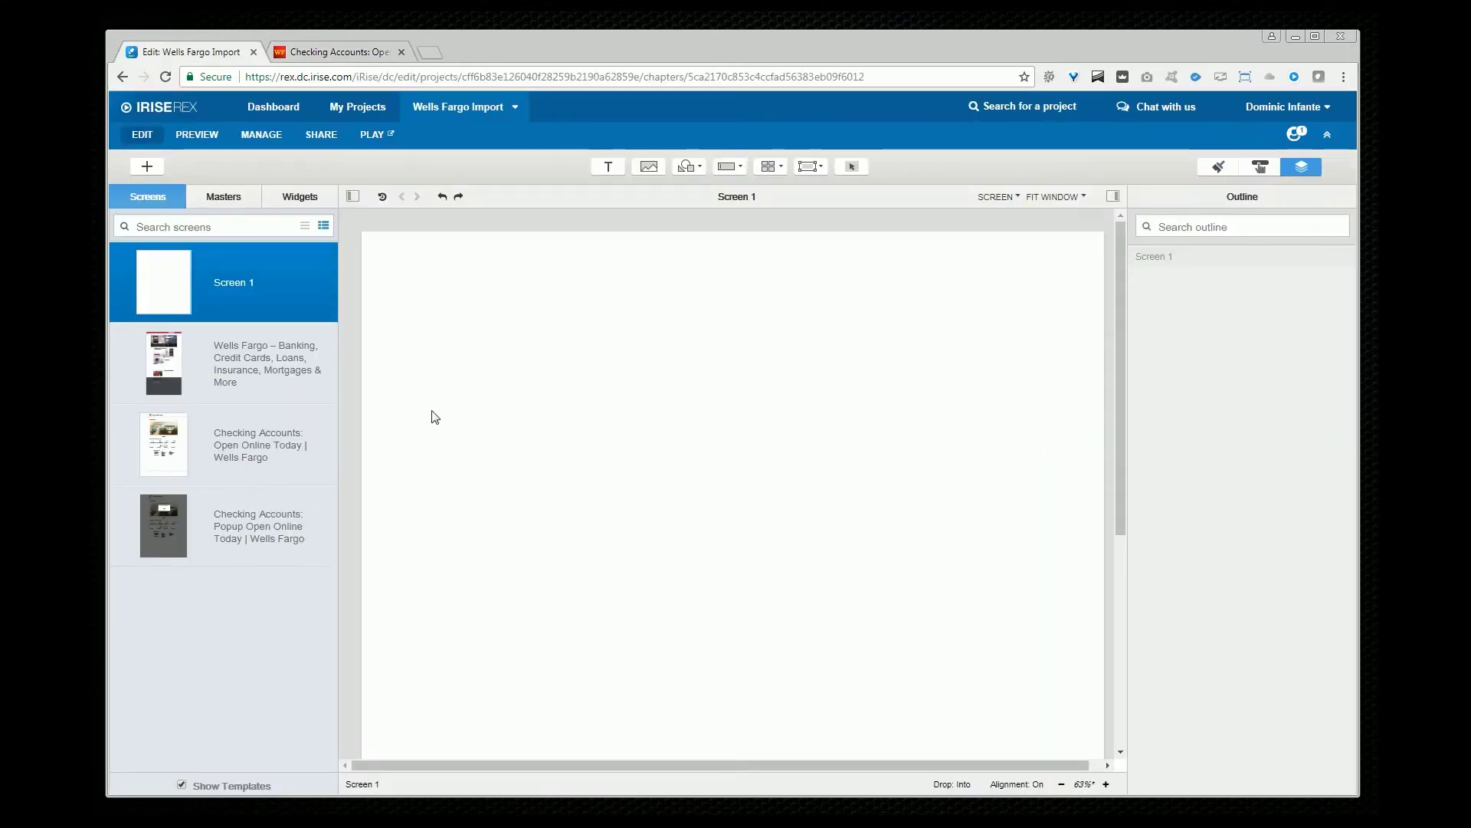
Step: Open the imported Wells Fargo homepage screen and zoom the canvas to 75%
left_click(268, 341)
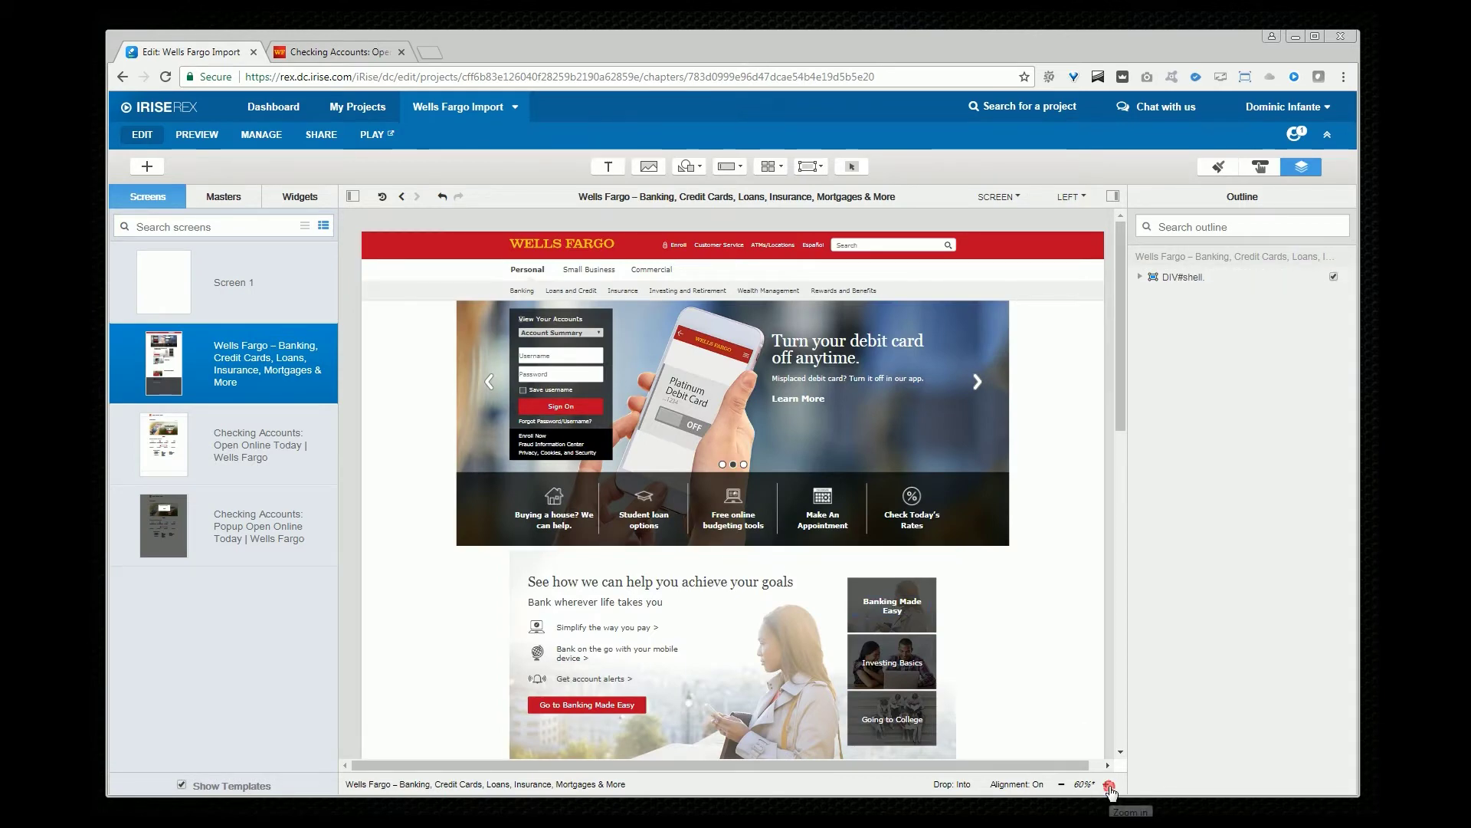
left_click(1106, 784)
scroll(859, 576, "up", 2)
Step: Select the search box, Username field, Sign On button, debit-card heading, page container and Banking link
left_click(946, 254)
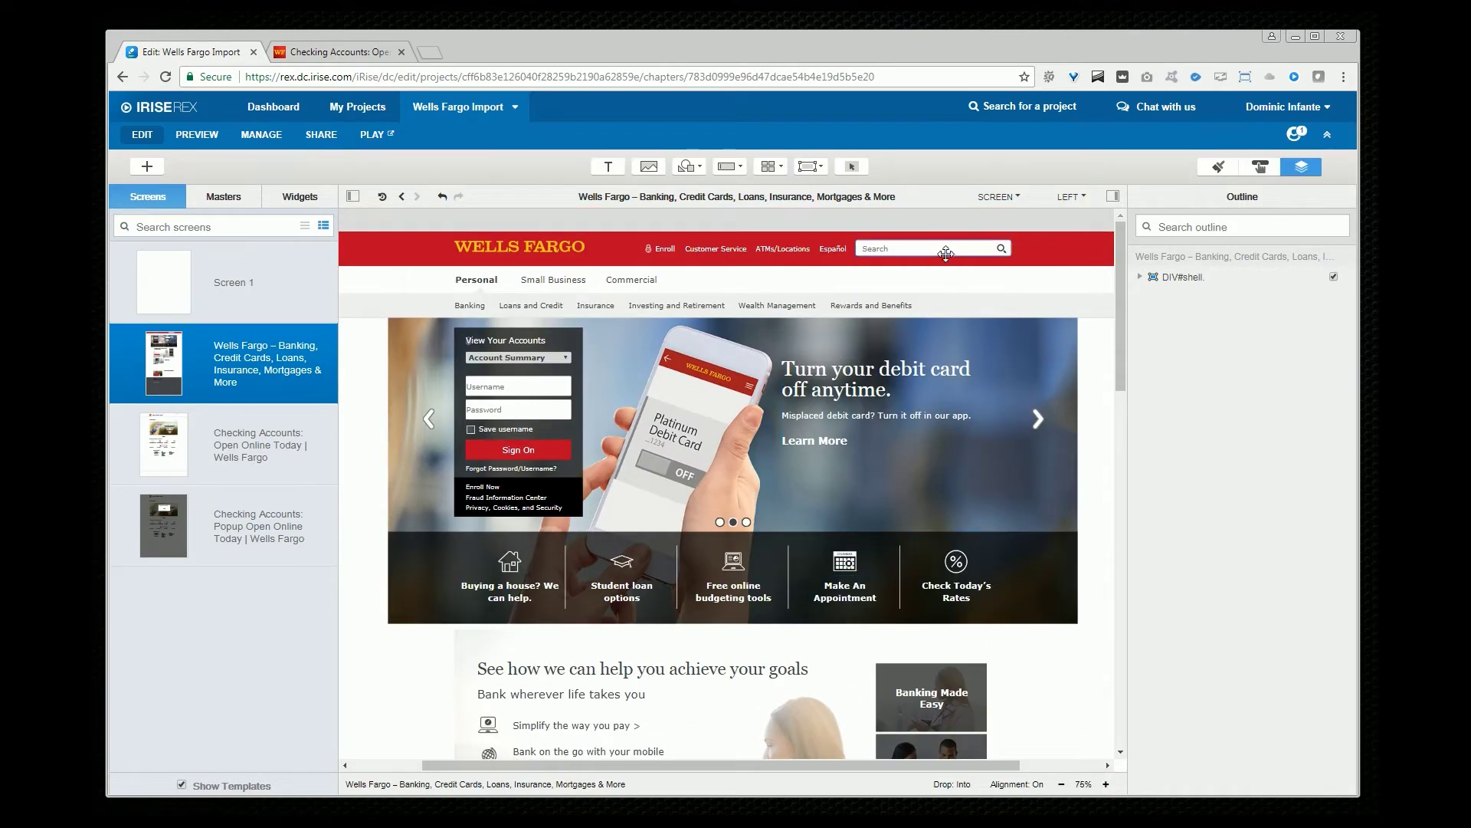
left_click(537, 387)
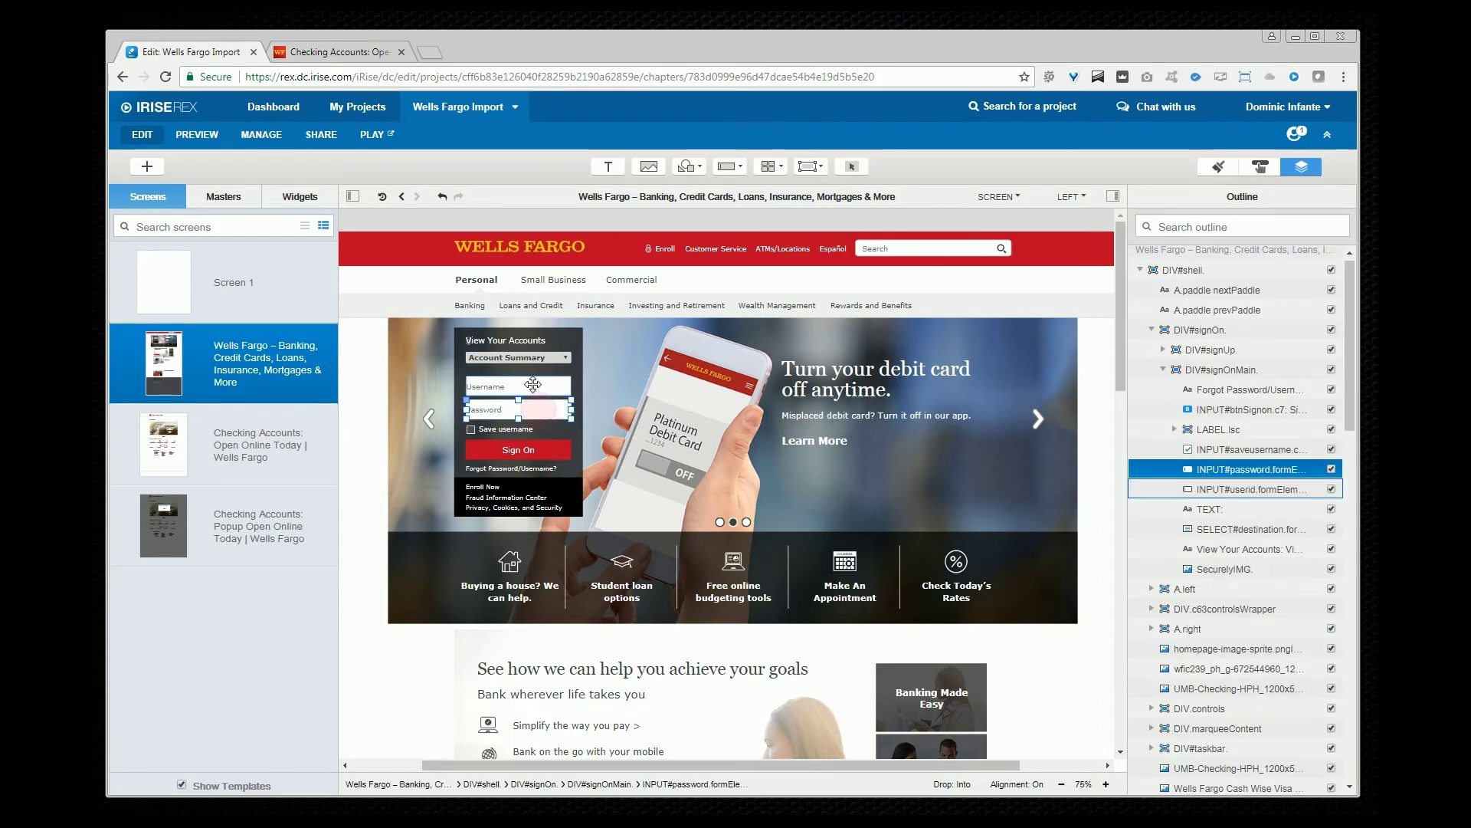
left_click(554, 453)
left_click(833, 389)
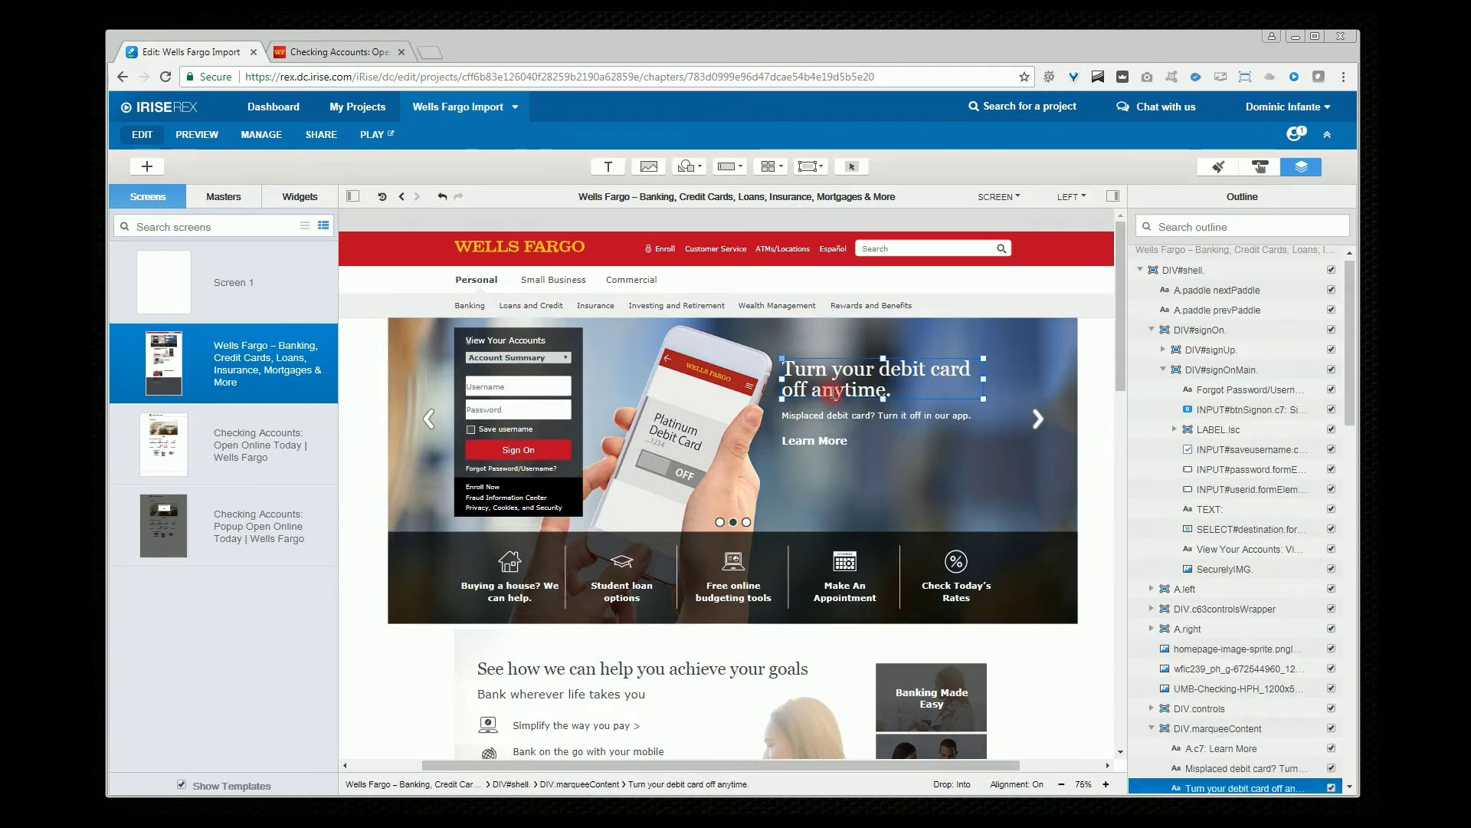
left_click_drag(783, 372, 876, 372)
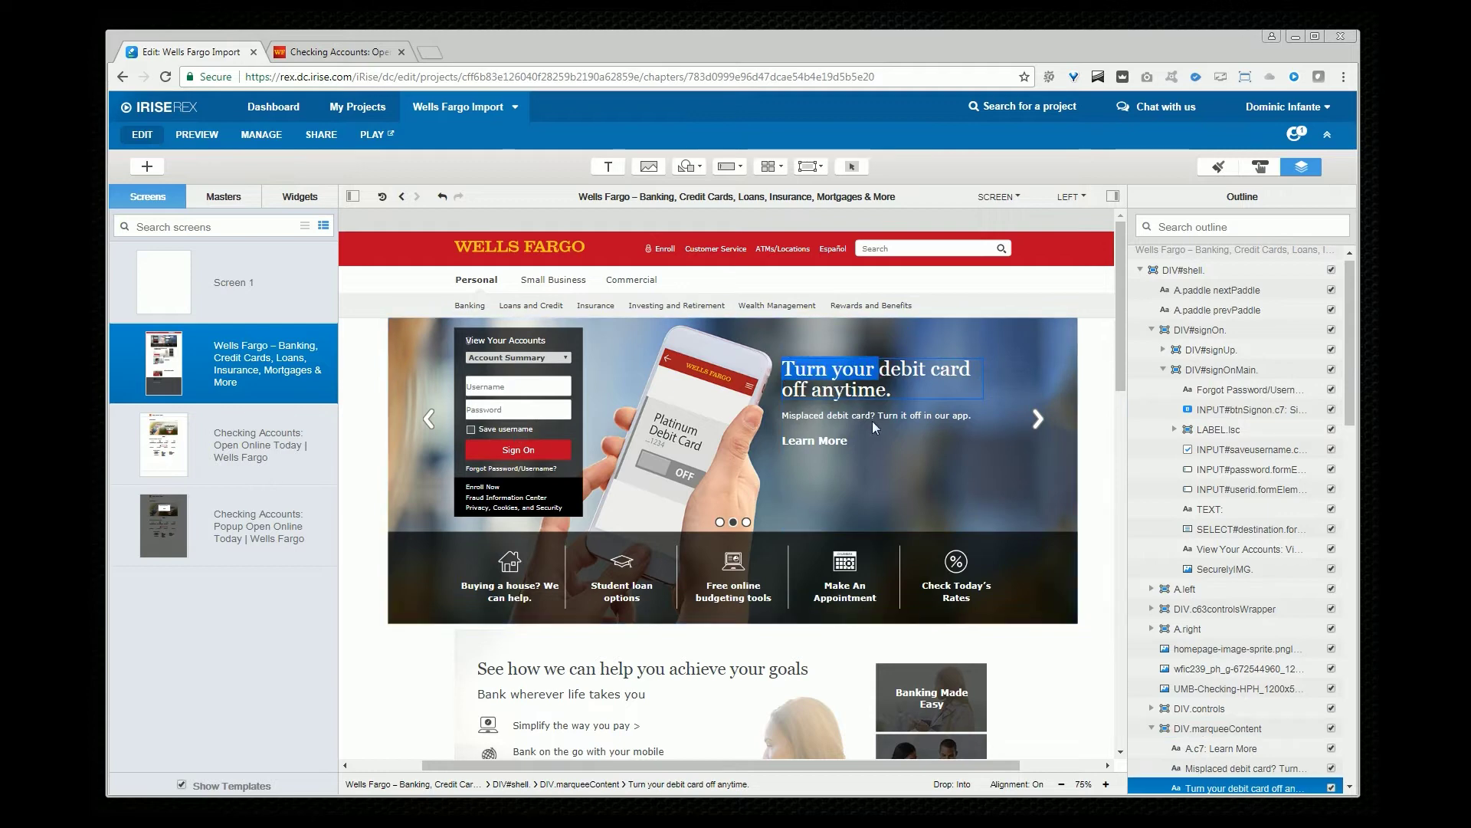
left_click(408, 584)
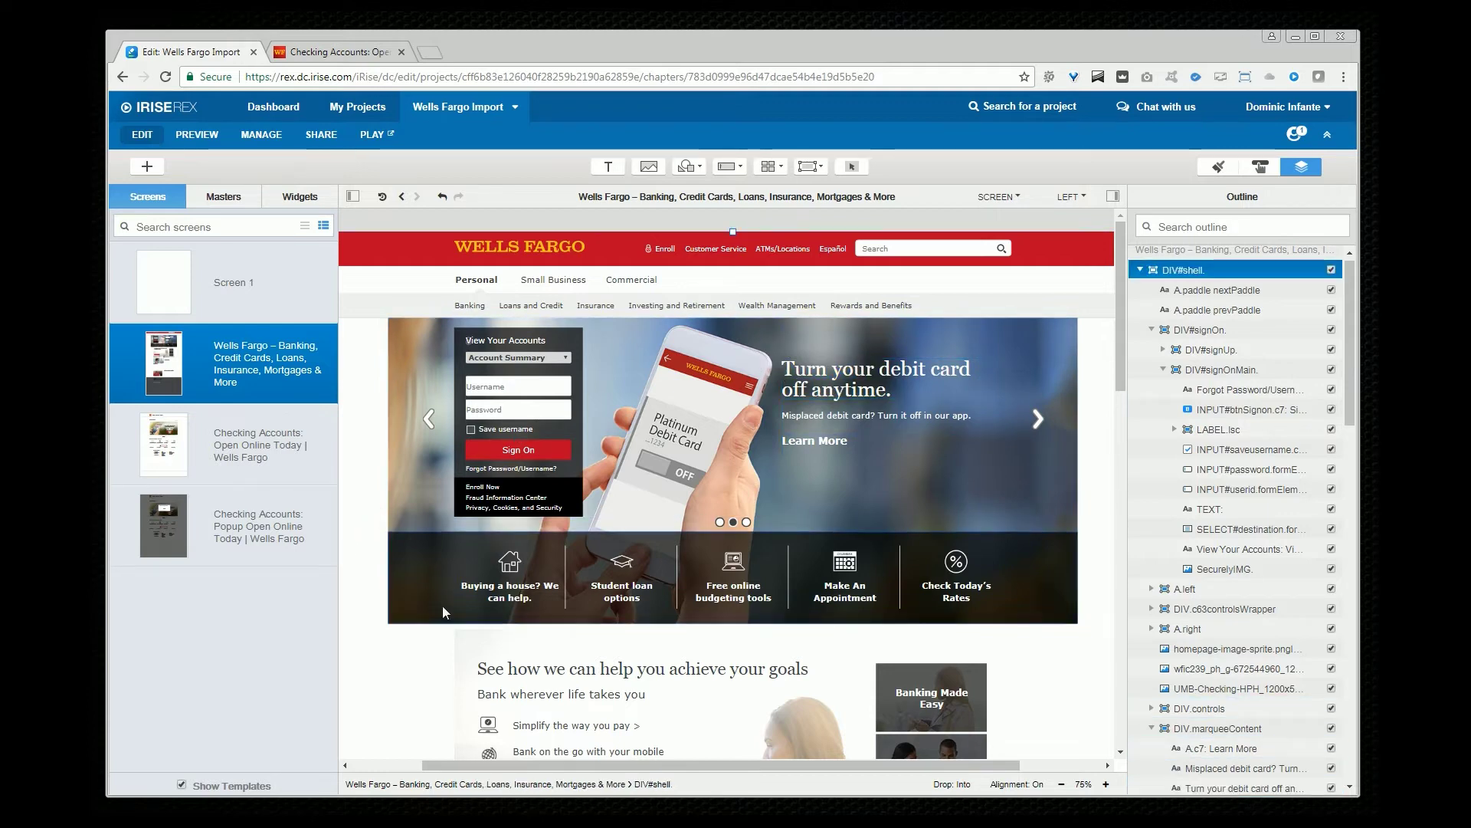
left_click(470, 305)
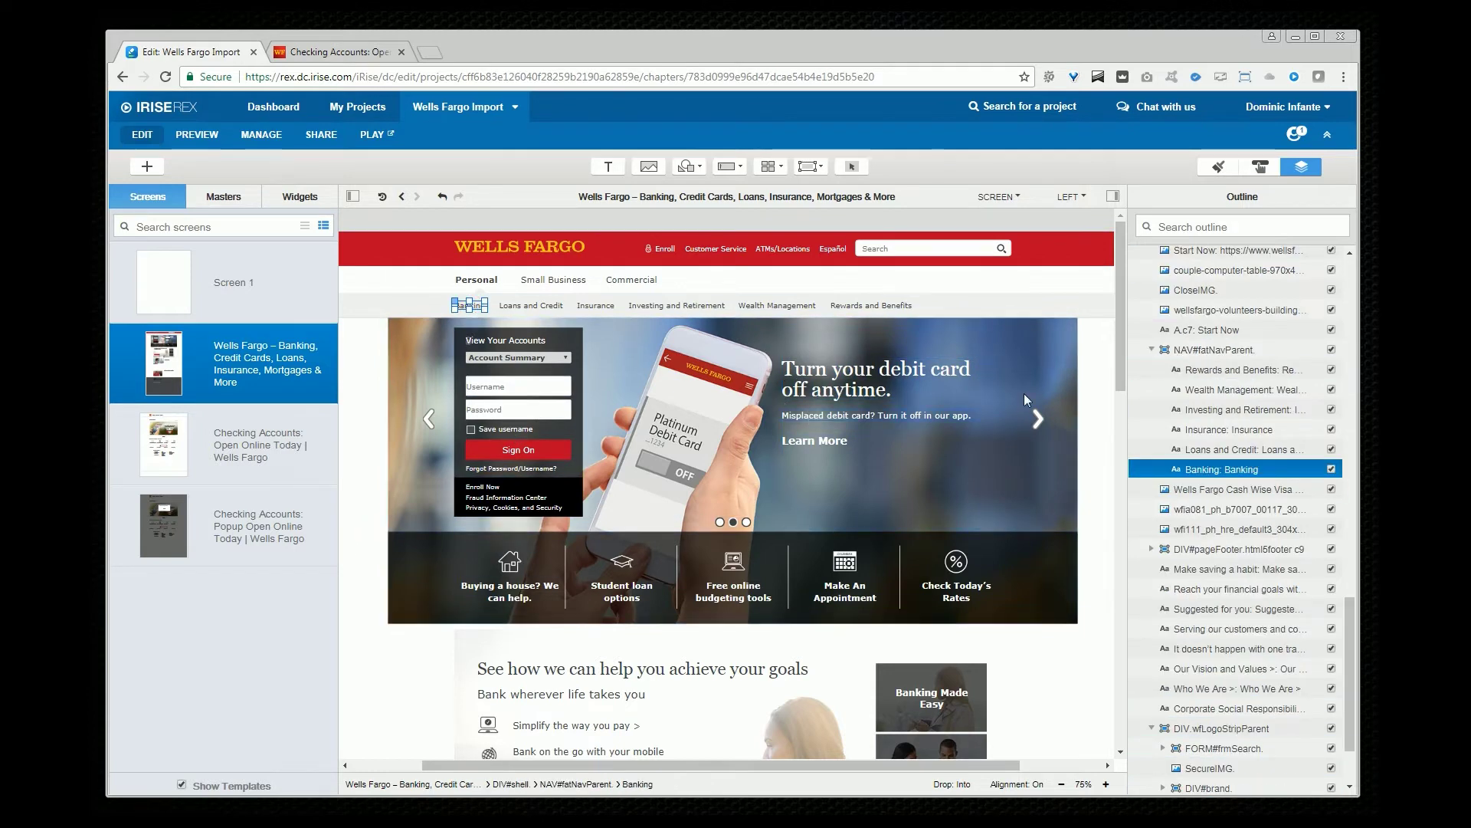
Step: Link the homepage's Banking link to the Checking Accounts: Open Online Today screen
left_click(1261, 167)
left_click(1222, 288)
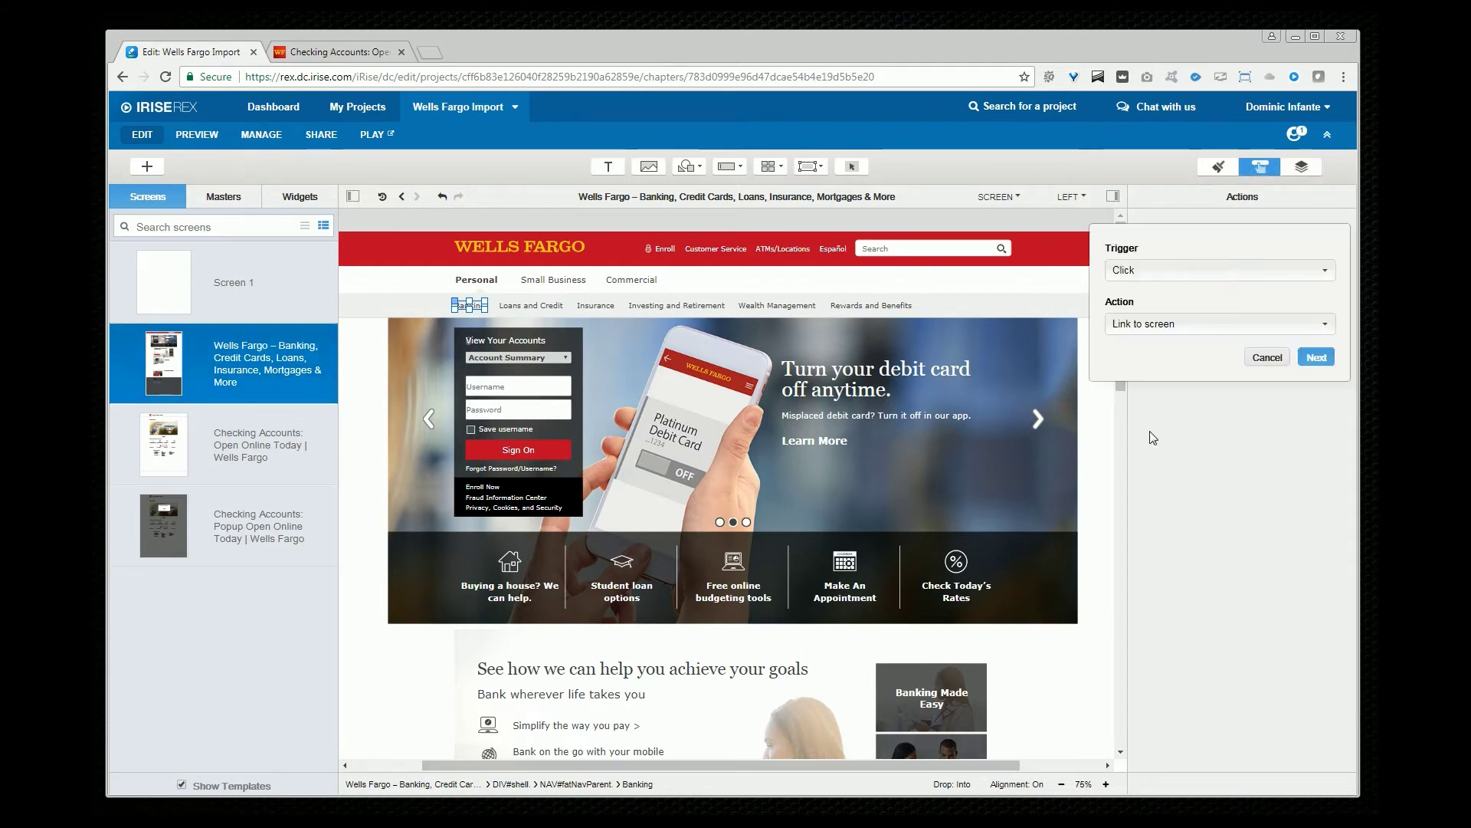
left_click(1317, 357)
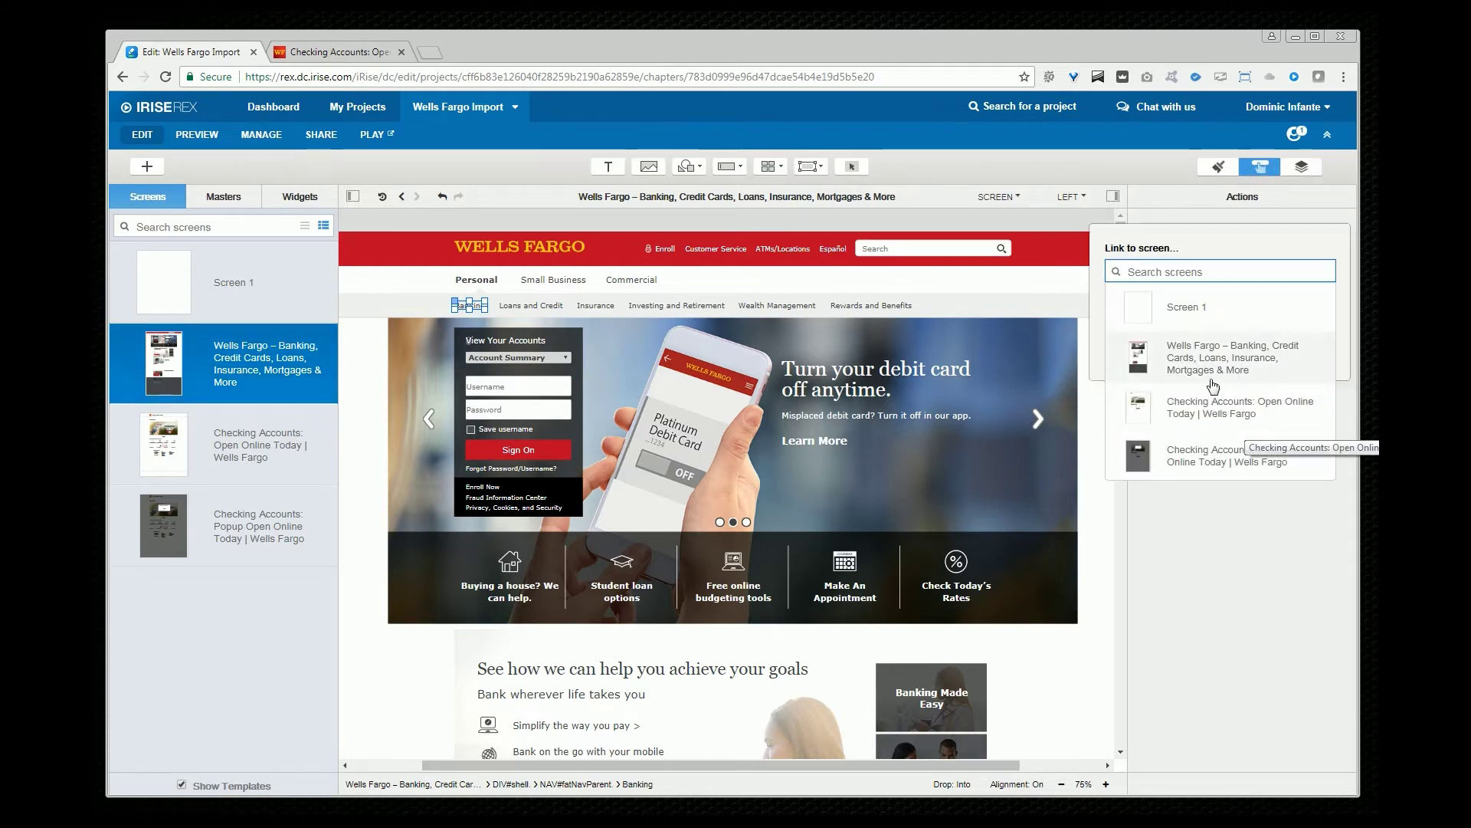
left_click(1199, 403)
left_click(1316, 357)
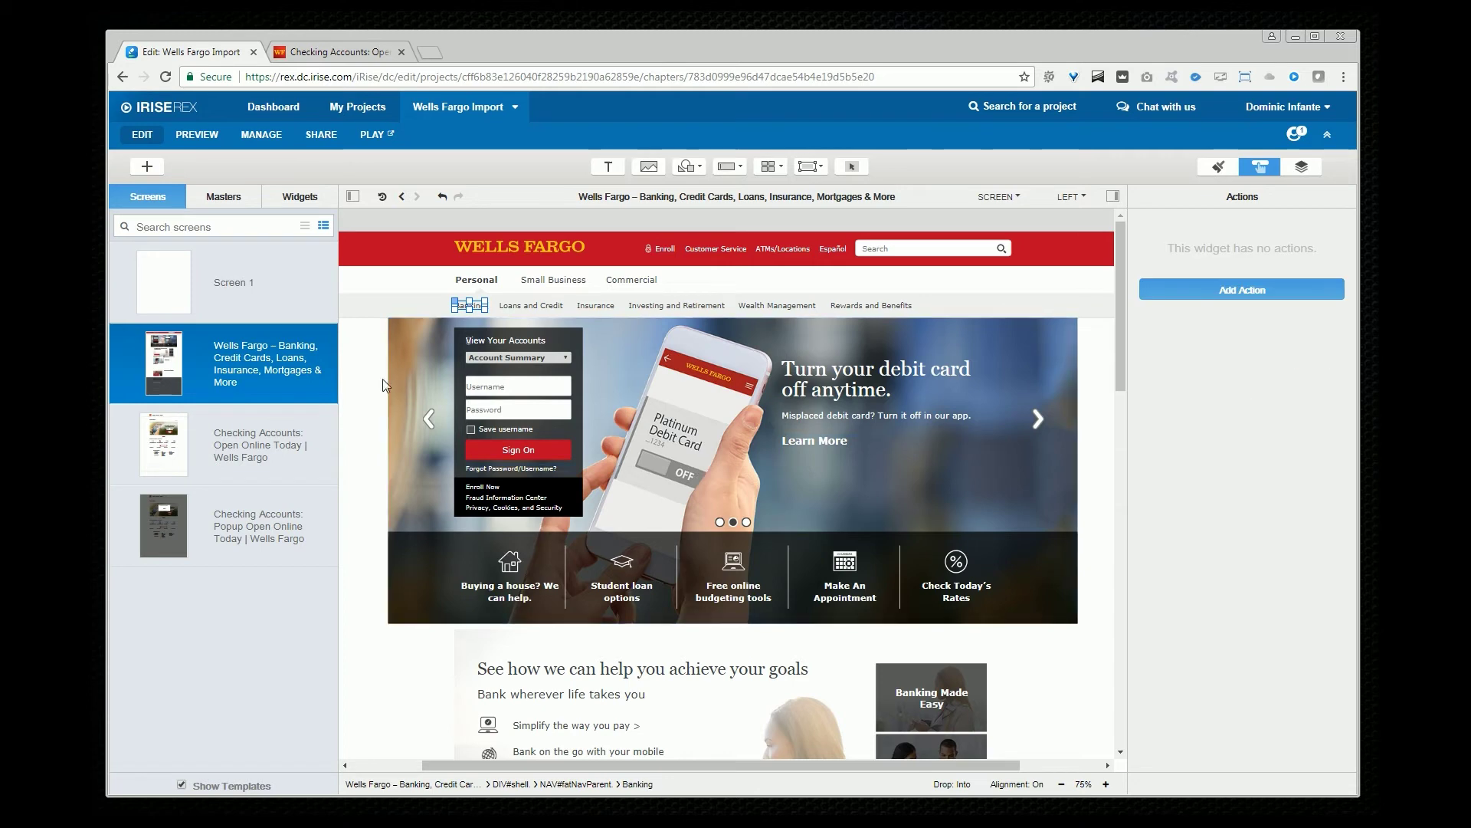
Step: On the Checking Accounts screen, link Change Location to the Checking Accounts popup screen
left_click(230, 455)
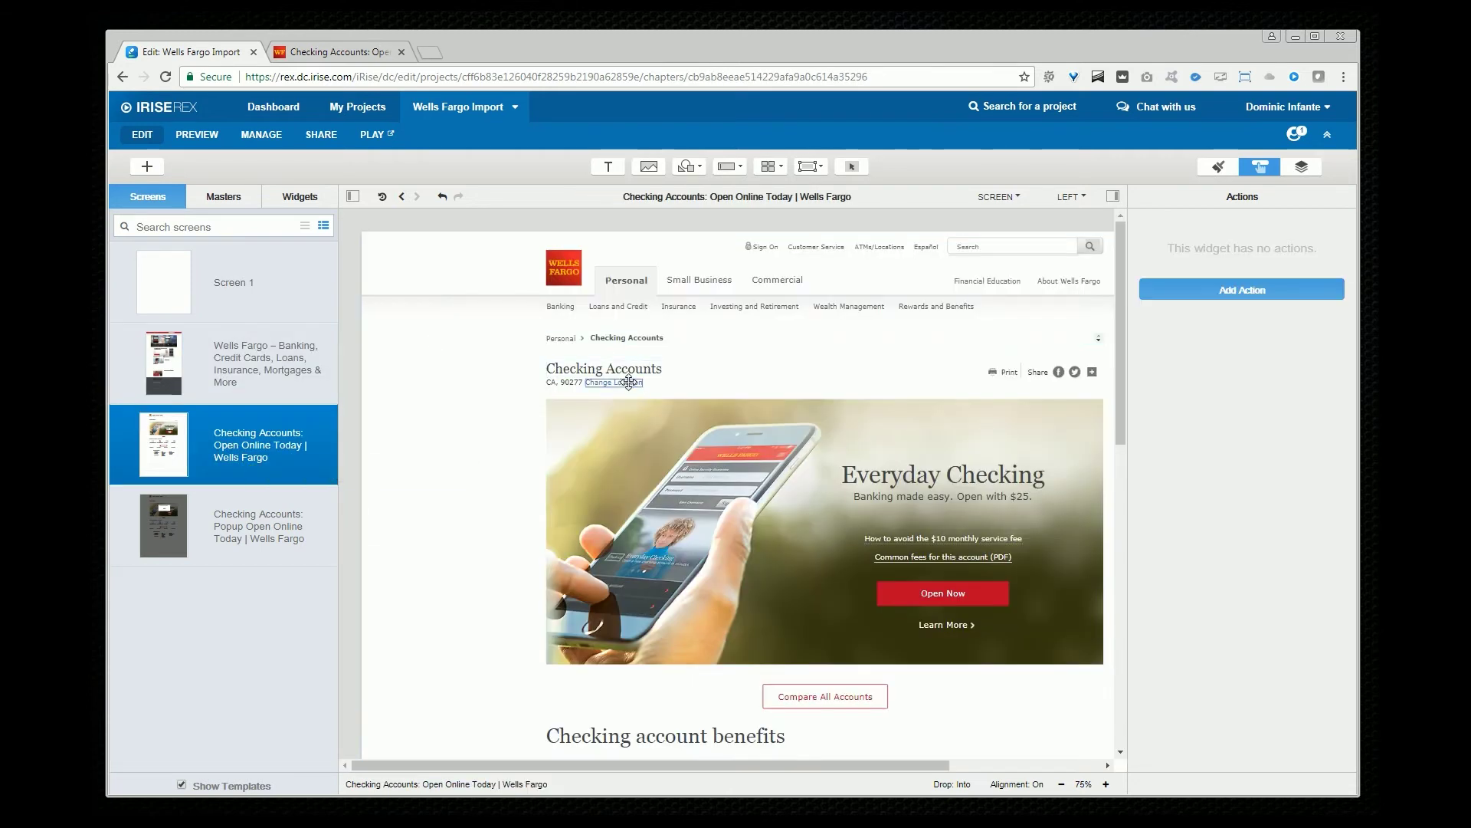
left_click(627, 383)
left_click(1257, 290)
left_click(1224, 328)
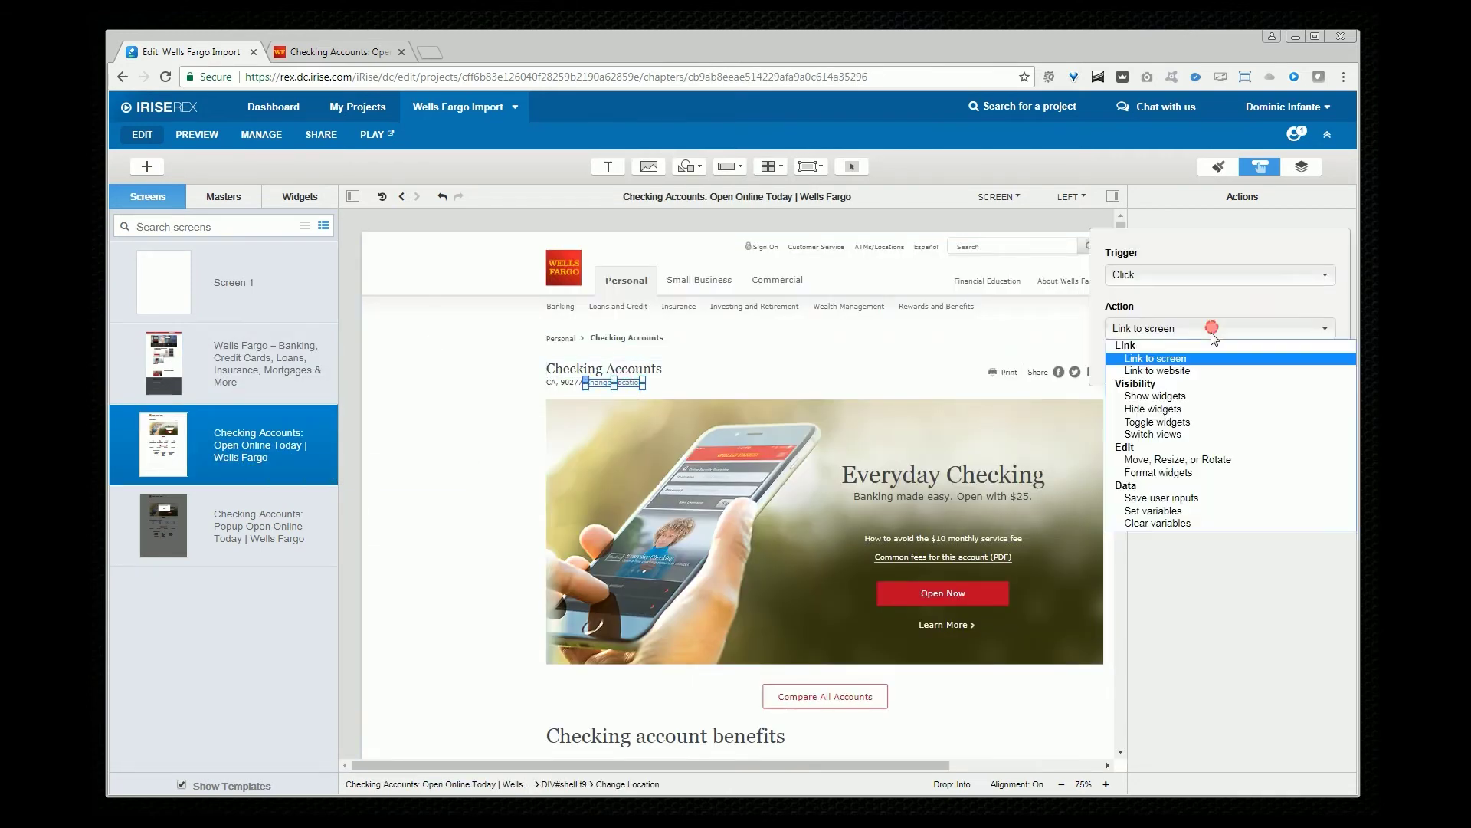
left_click(1224, 343)
left_click(1317, 362)
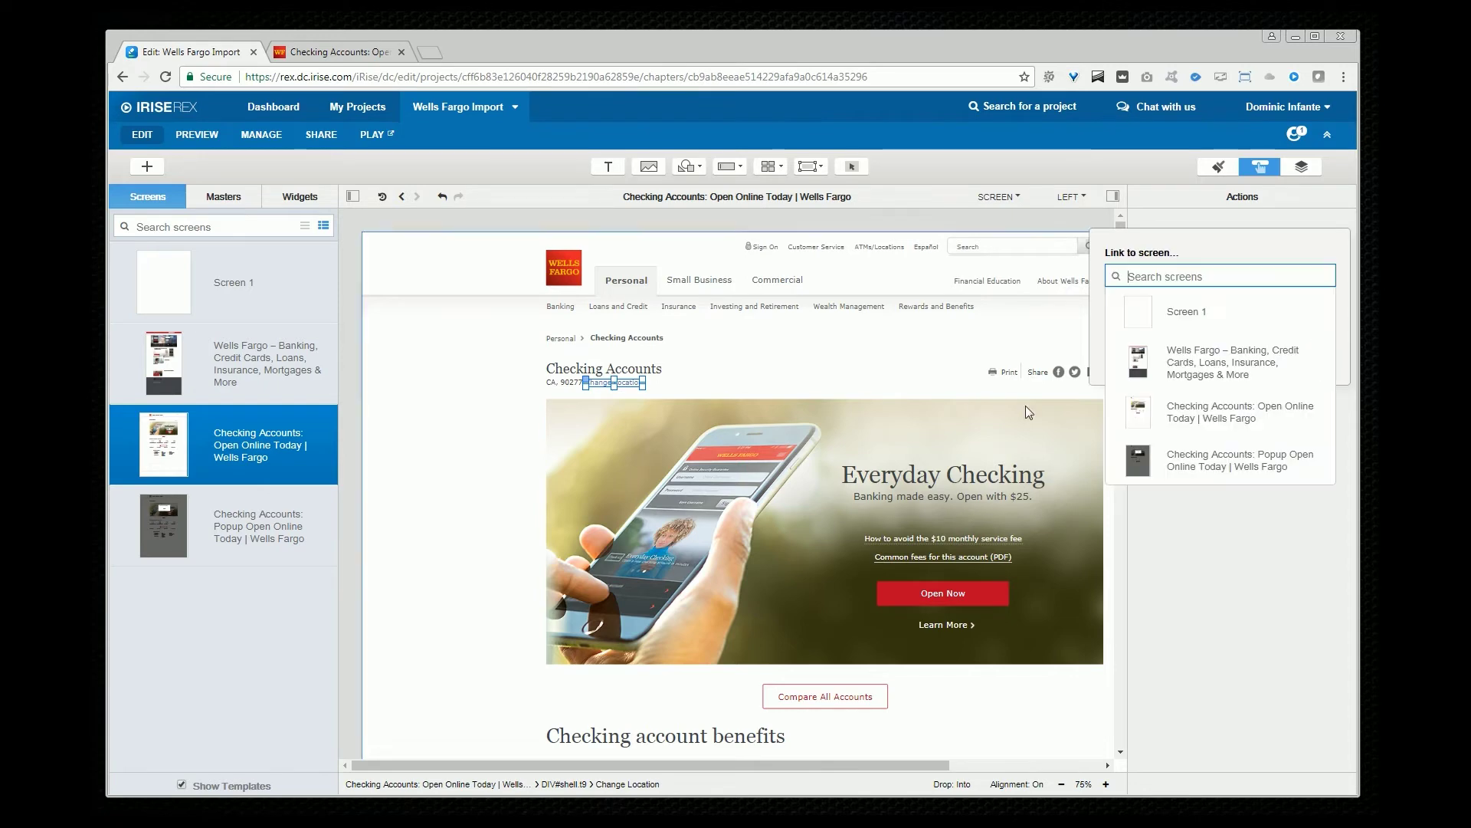
left_click(1211, 464)
left_click(1317, 362)
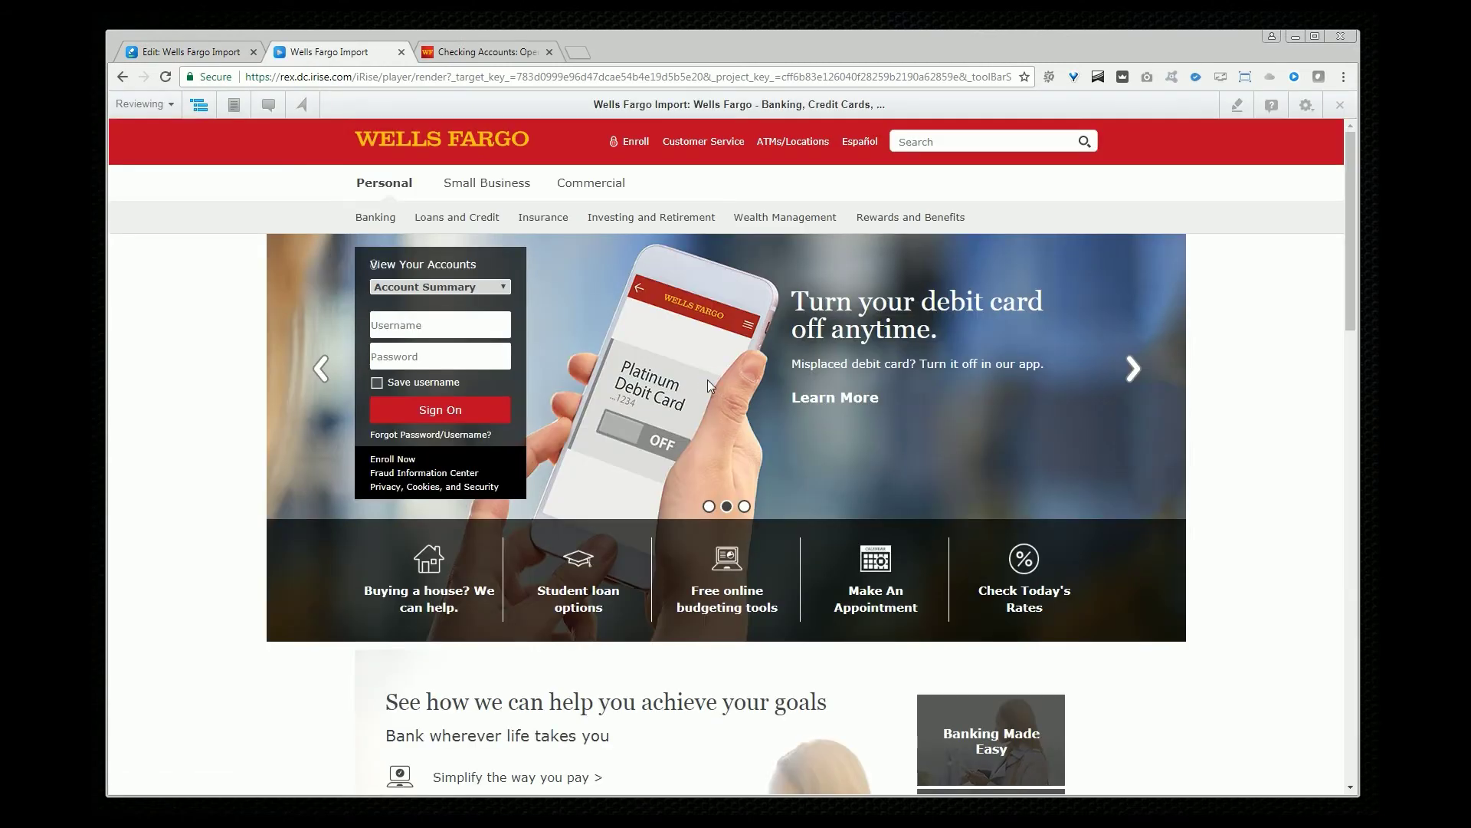
scroll(714, 459, "down", 5)
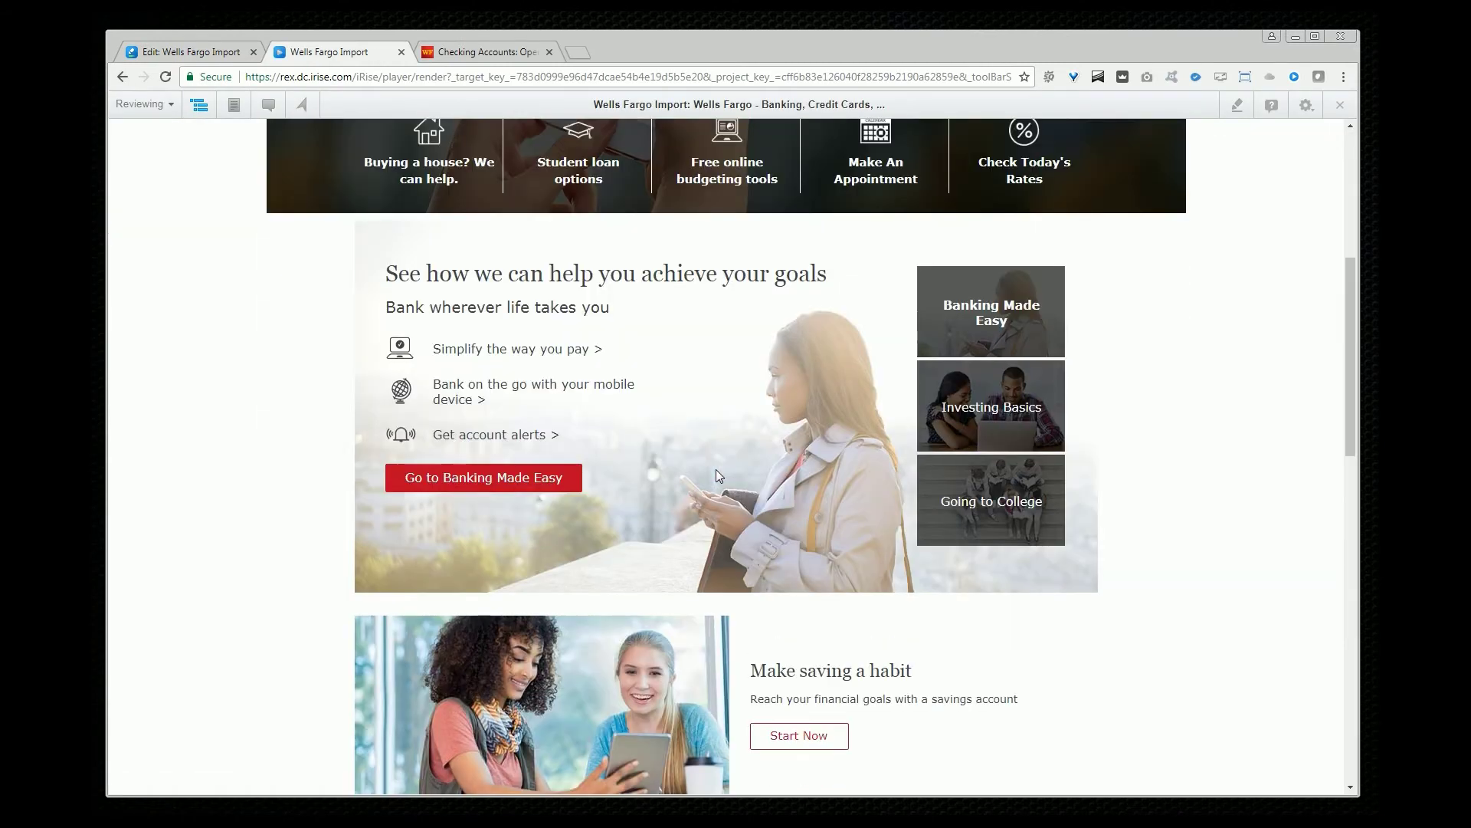
Step: Close the live Checking Accounts location prompt, go back to wellsfargo.com, and return to the prototype preview
scroll(705, 445, "up", 5)
left_click(479, 52)
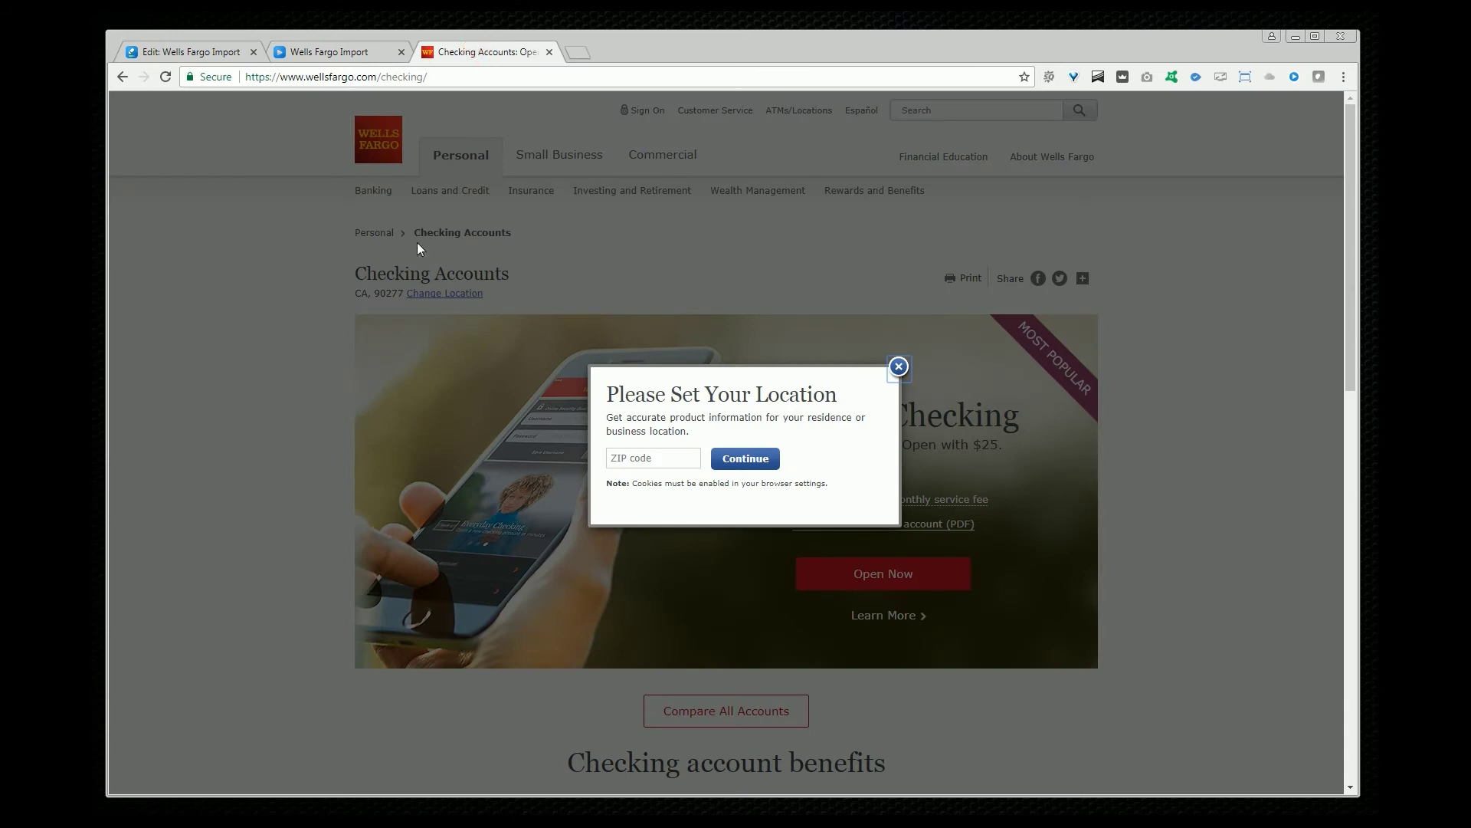
left_click(907, 367)
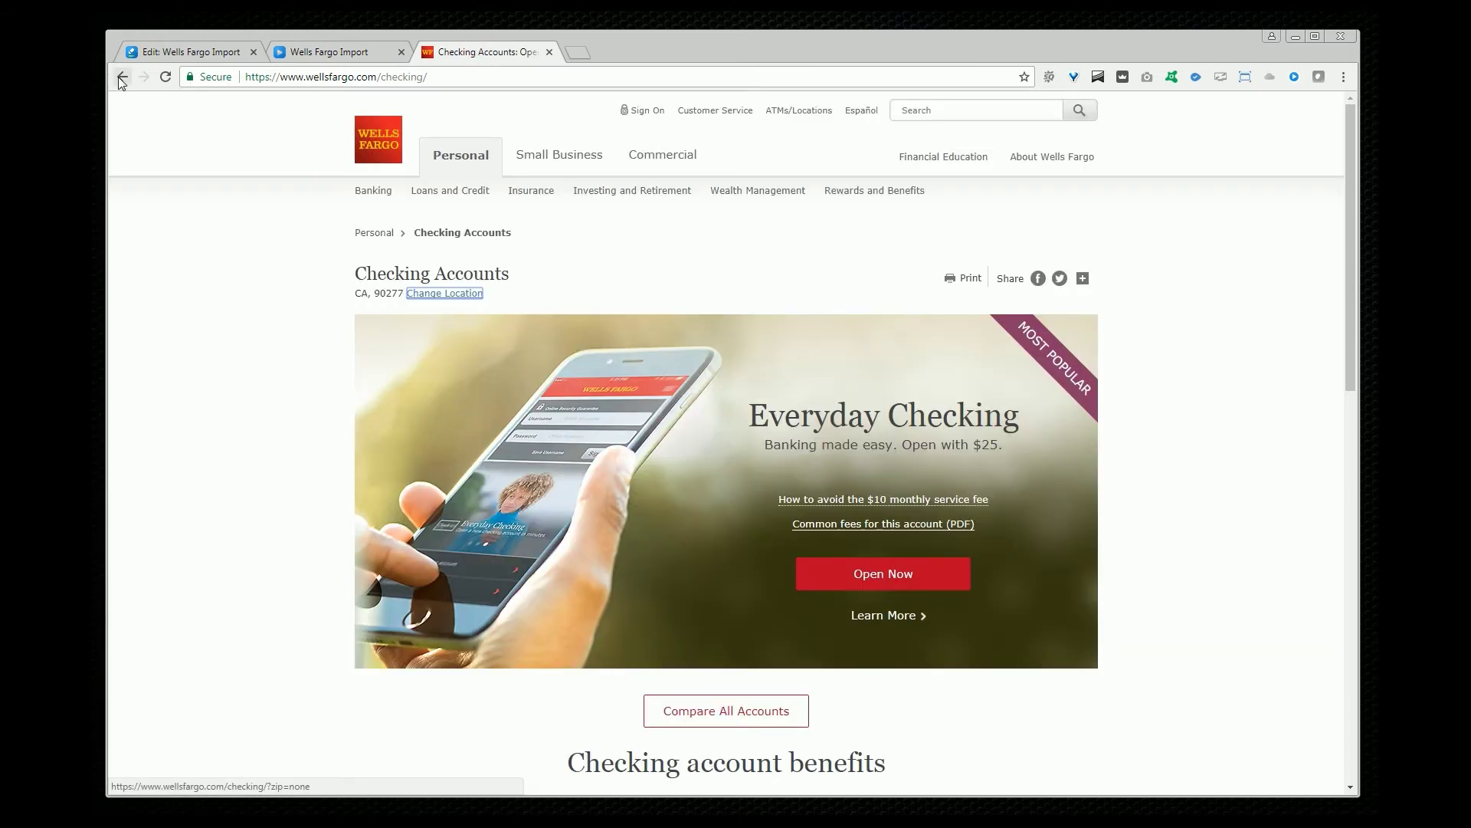
left_click(120, 78)
left_click(141, 78)
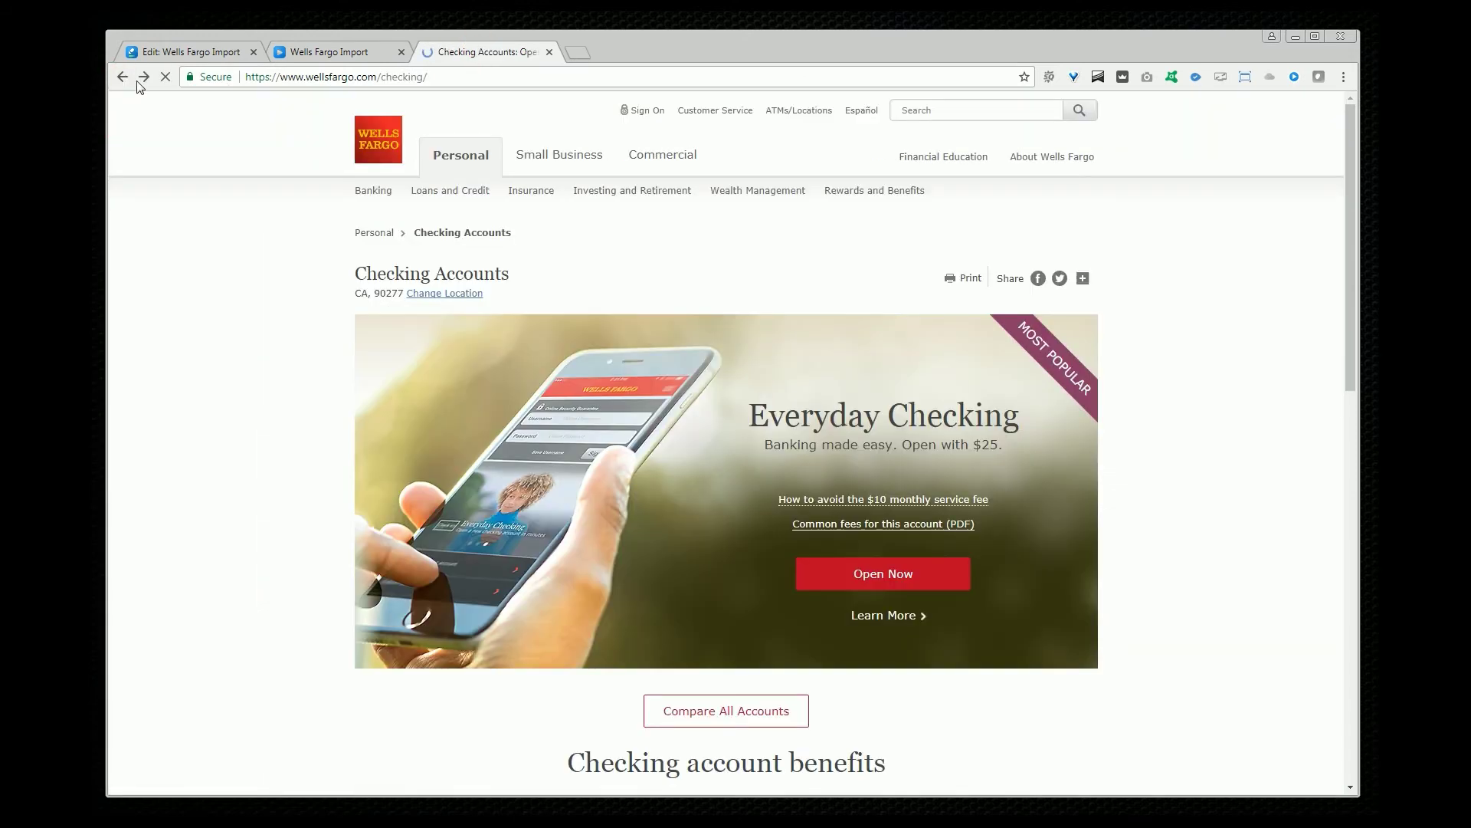
key("alt+Left")
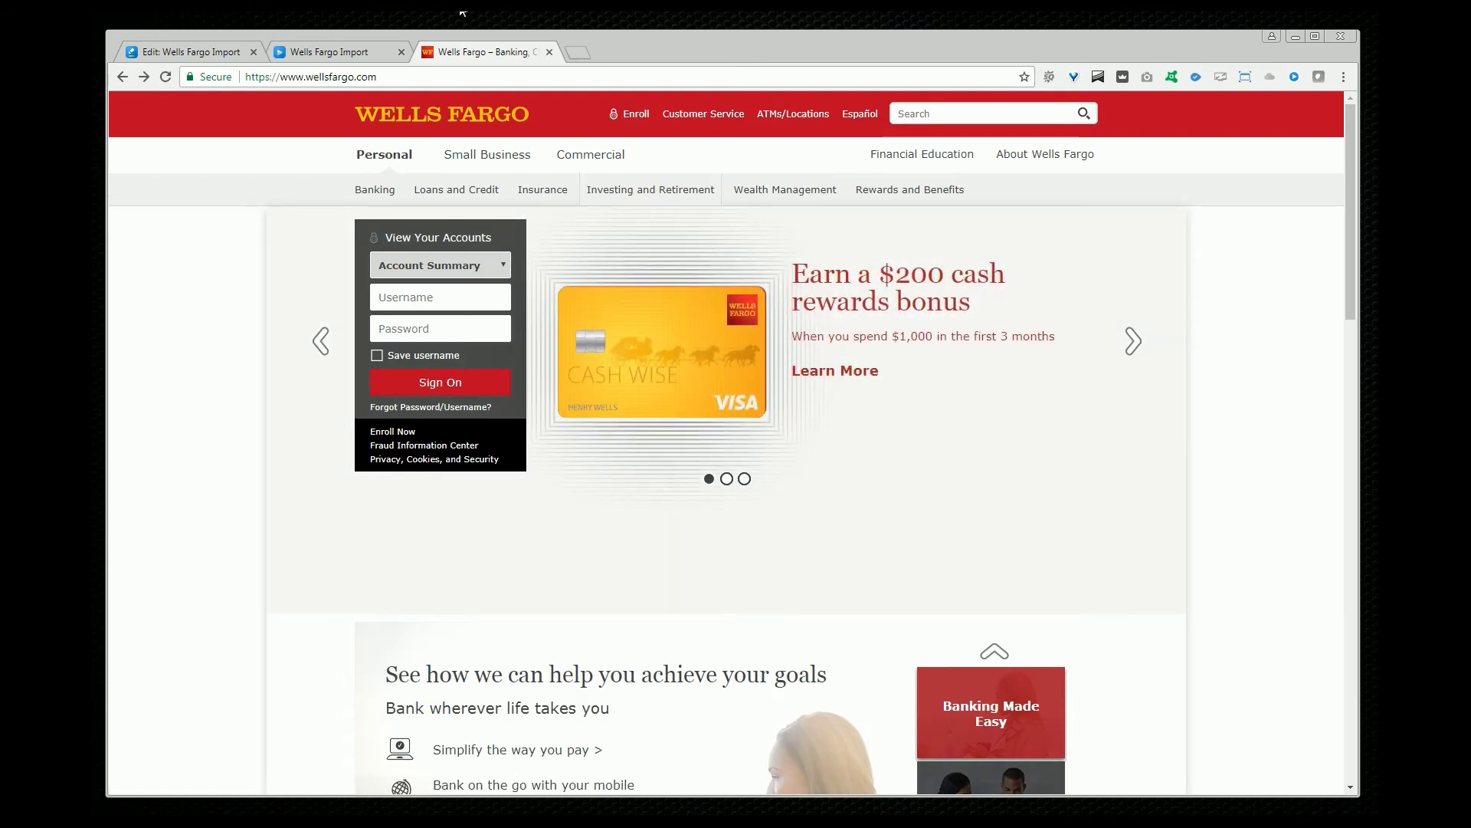
scroll(536, 314, "down", 6)
scroll(542, 318, "up", 6)
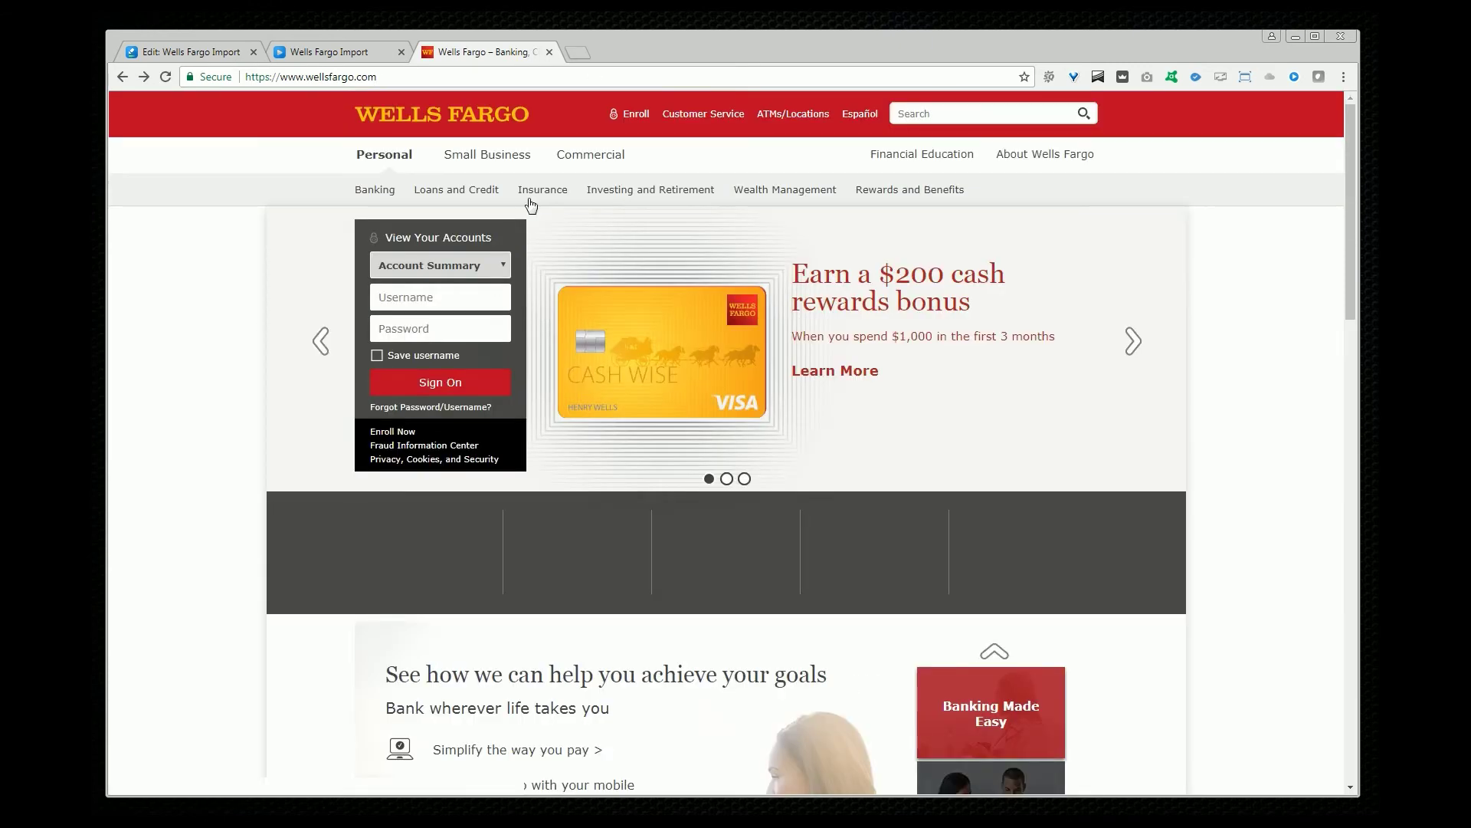
left_click(356, 52)
Step: In the preview, follow the Banking link, try Change Location, then go back
scroll(867, 416, "down", 6)
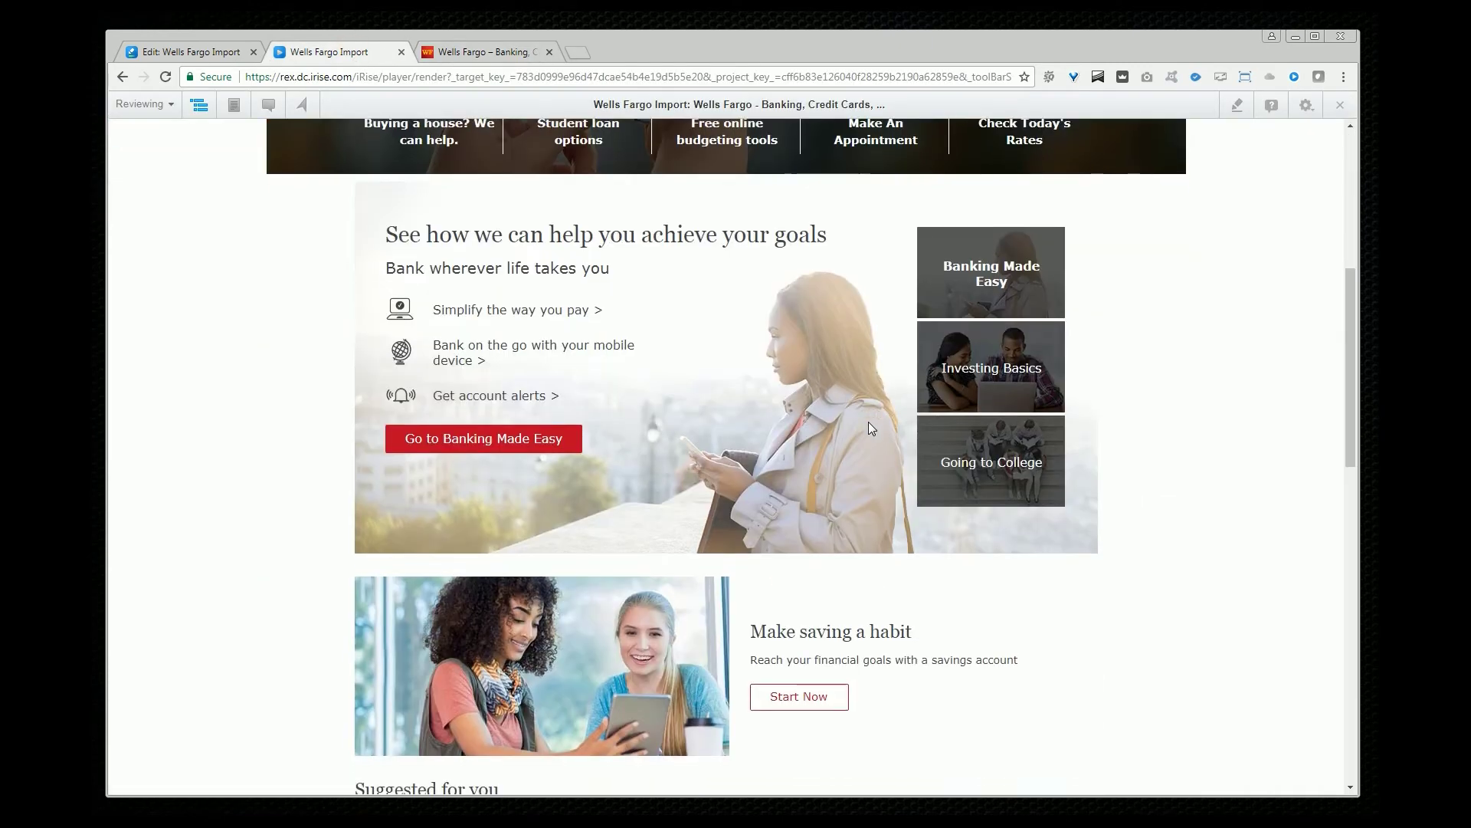
scroll(869, 425, "up", 6)
left_click(376, 217)
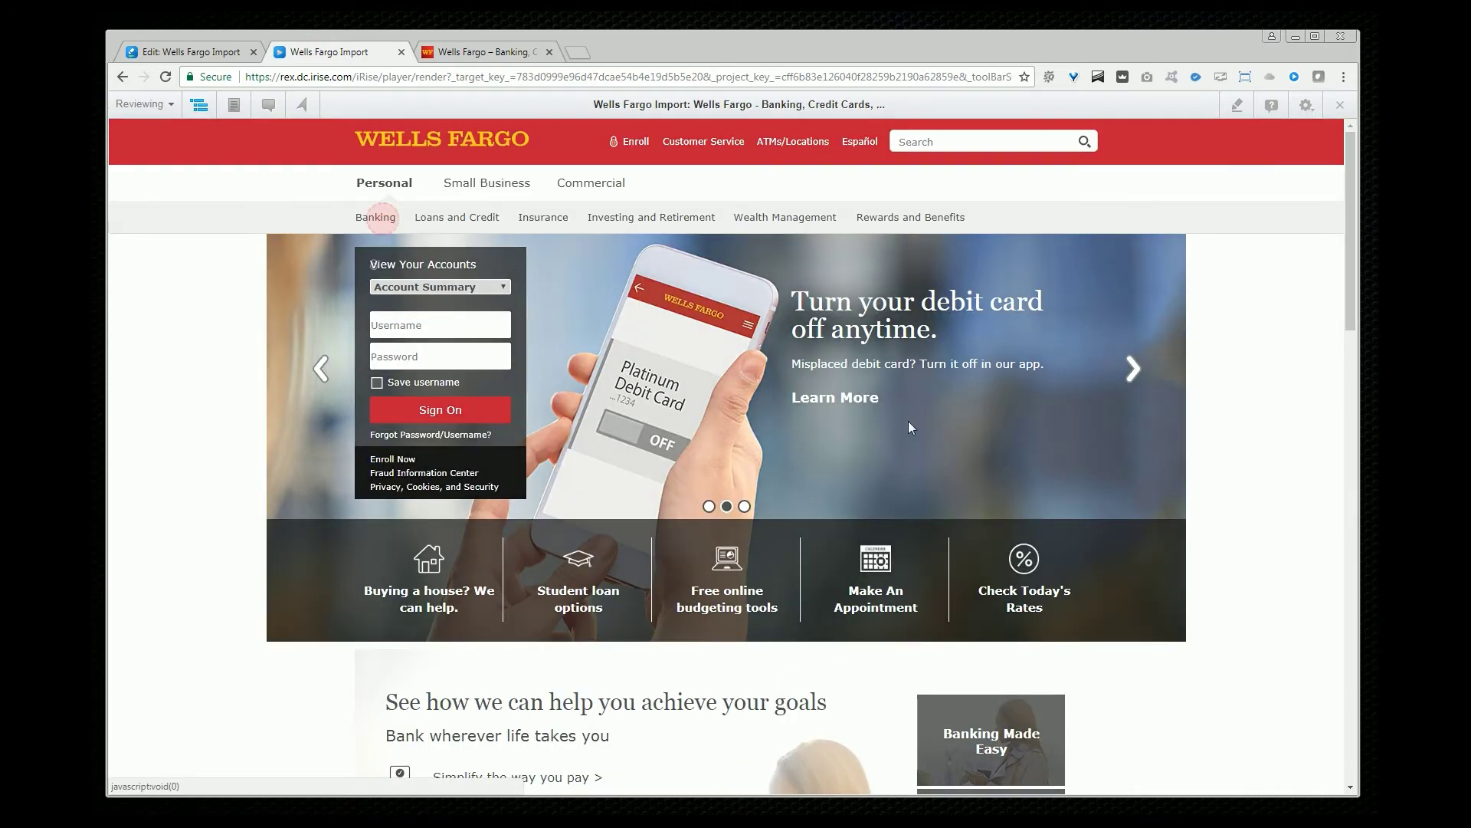
left_click(479, 321)
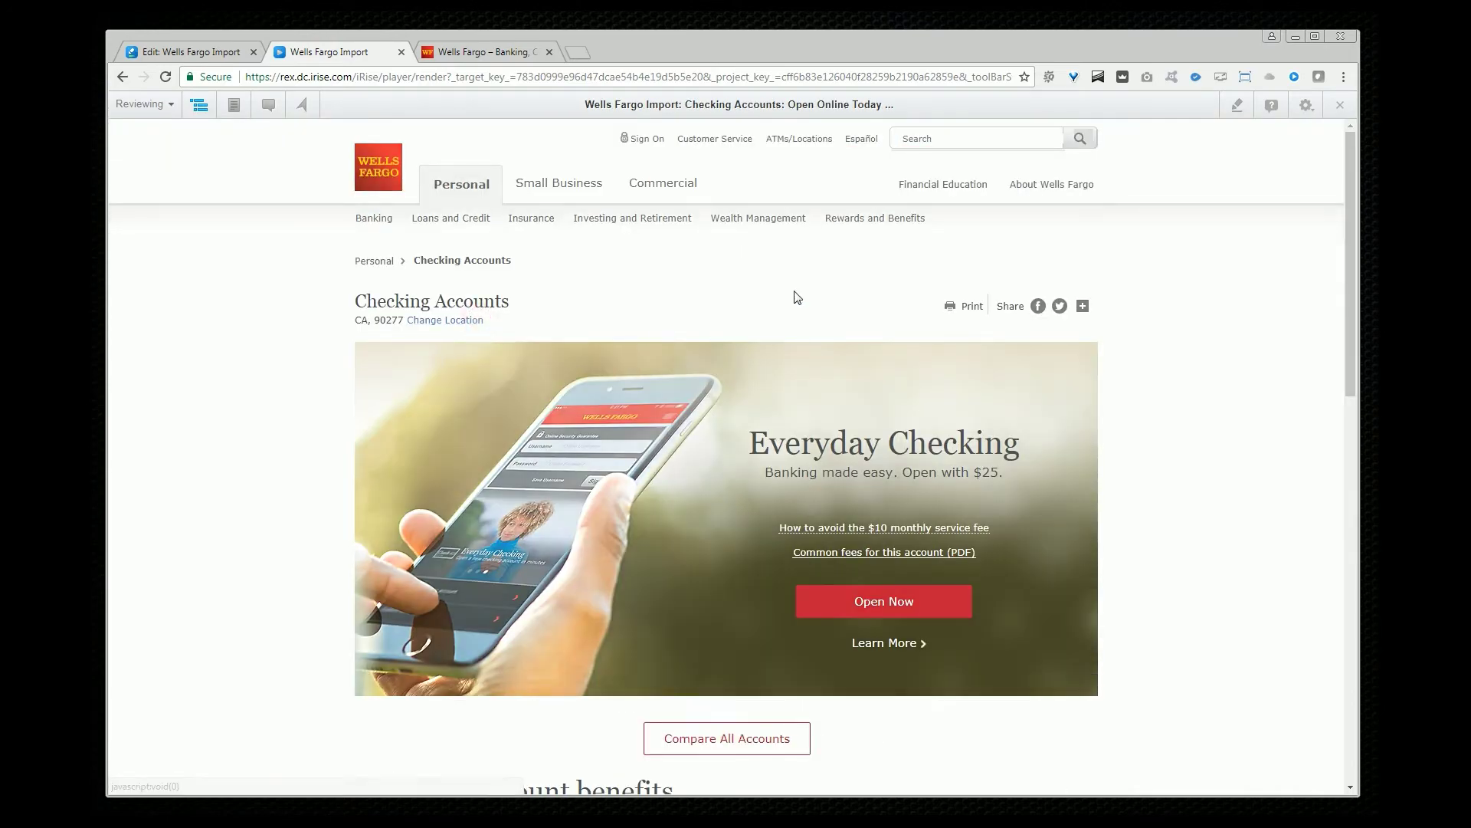
left_click(124, 77)
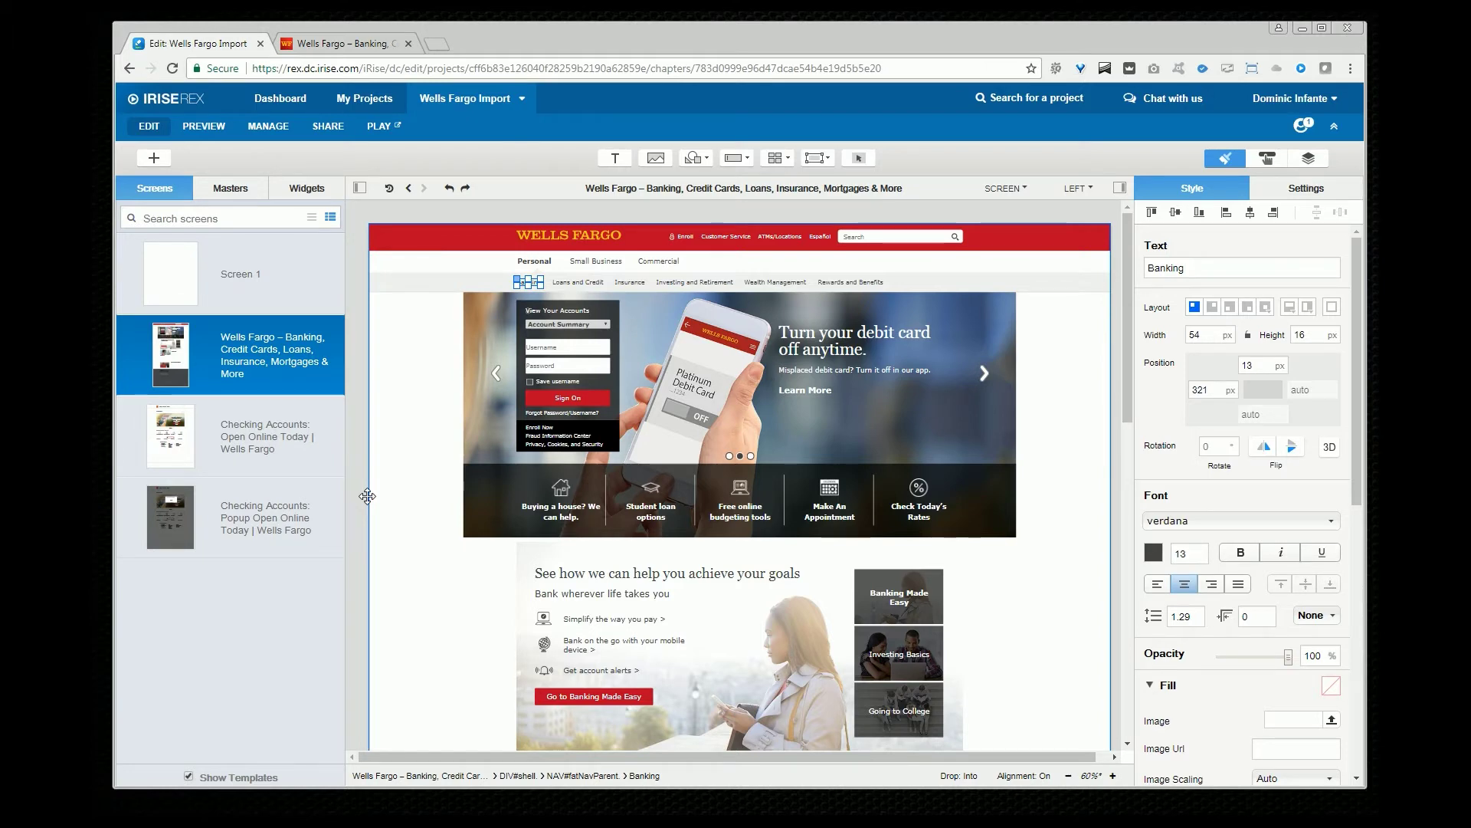
Step: Save the red Wells Fargo header strip and the nav bar as widgets
left_click(440, 249)
right_click(440, 249)
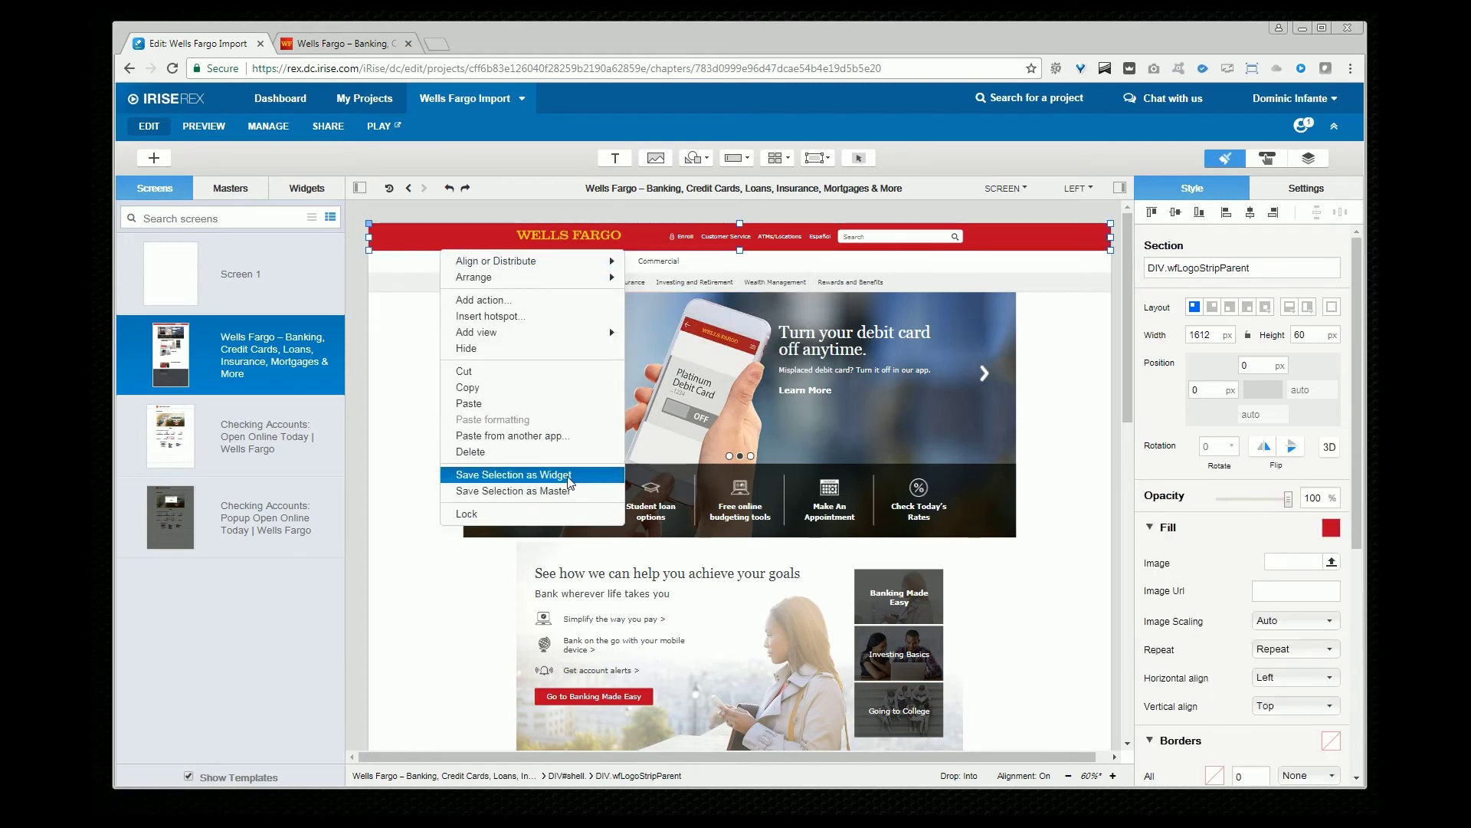
key("Escape")
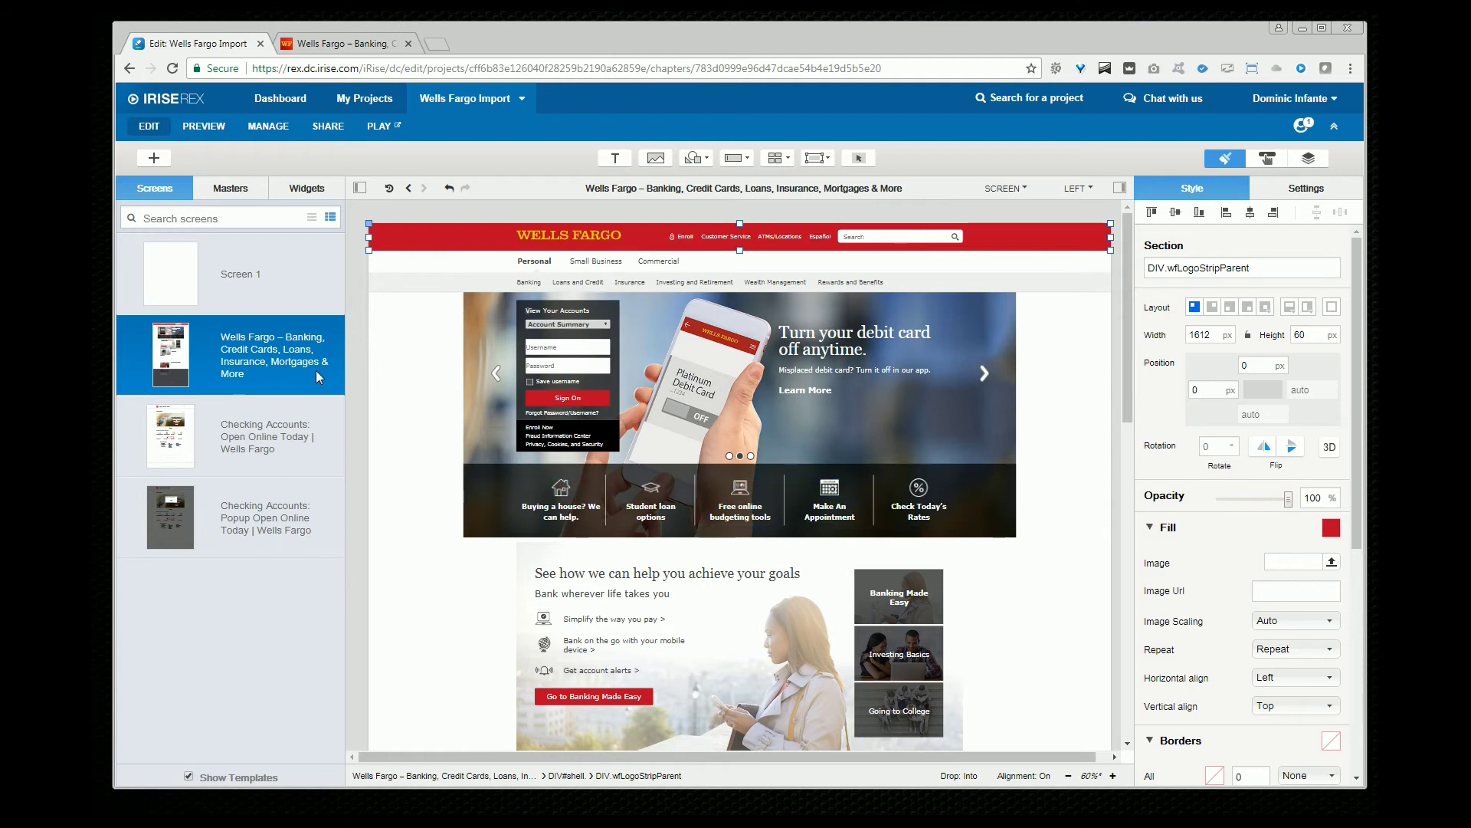
left_click(420, 292)
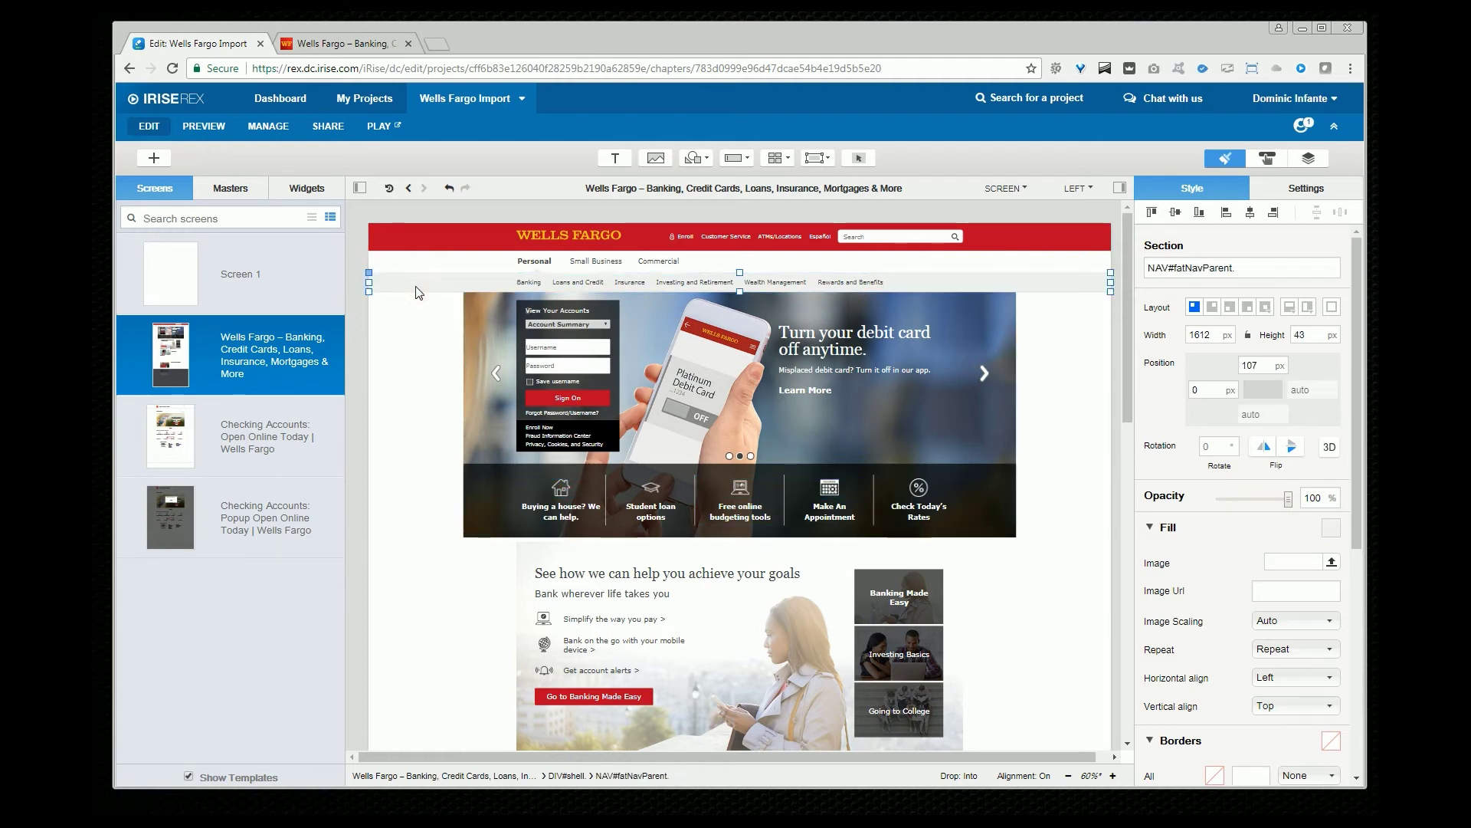
right_click(420, 292)
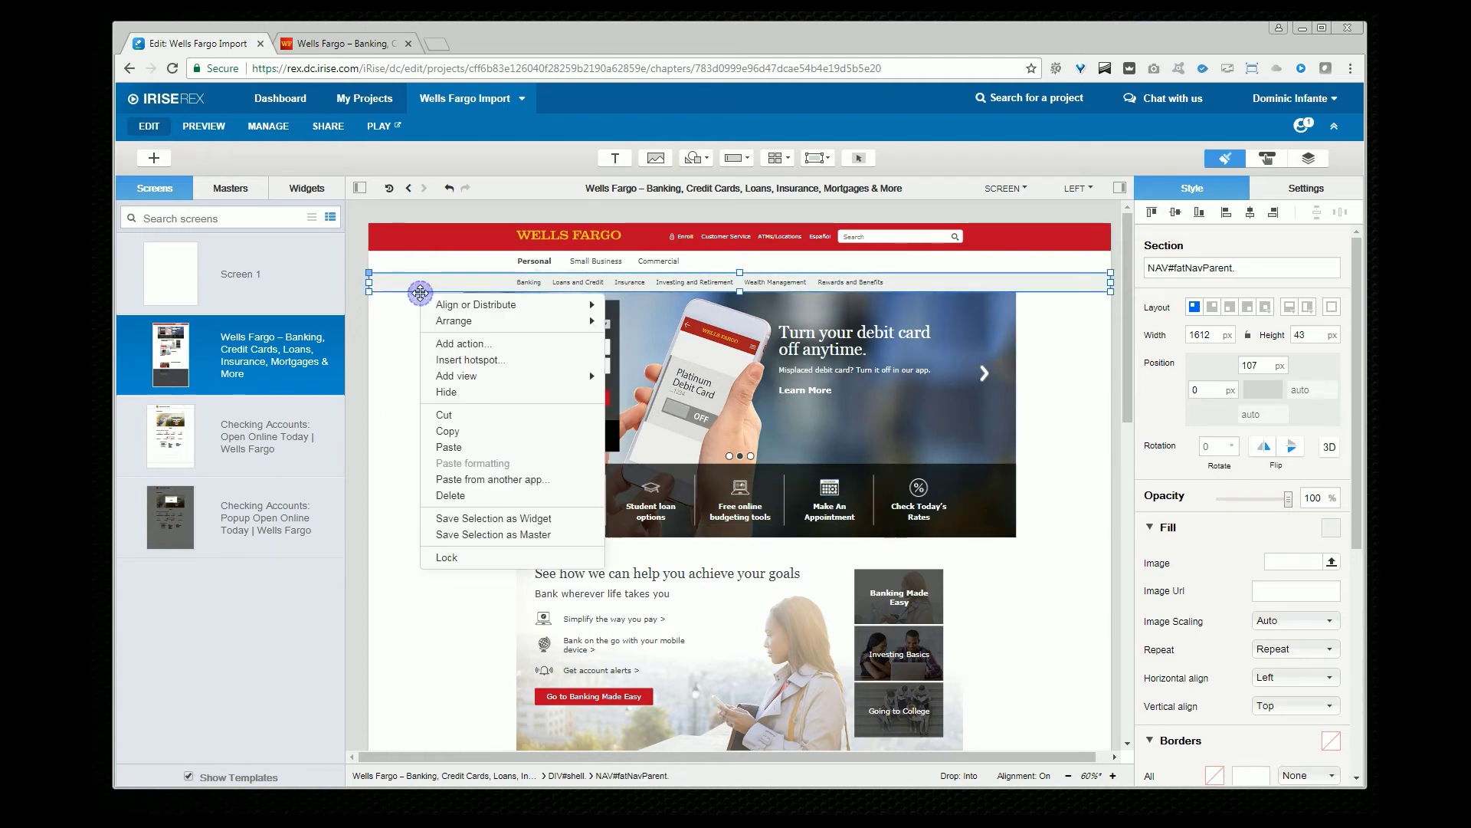
left_click(512, 518)
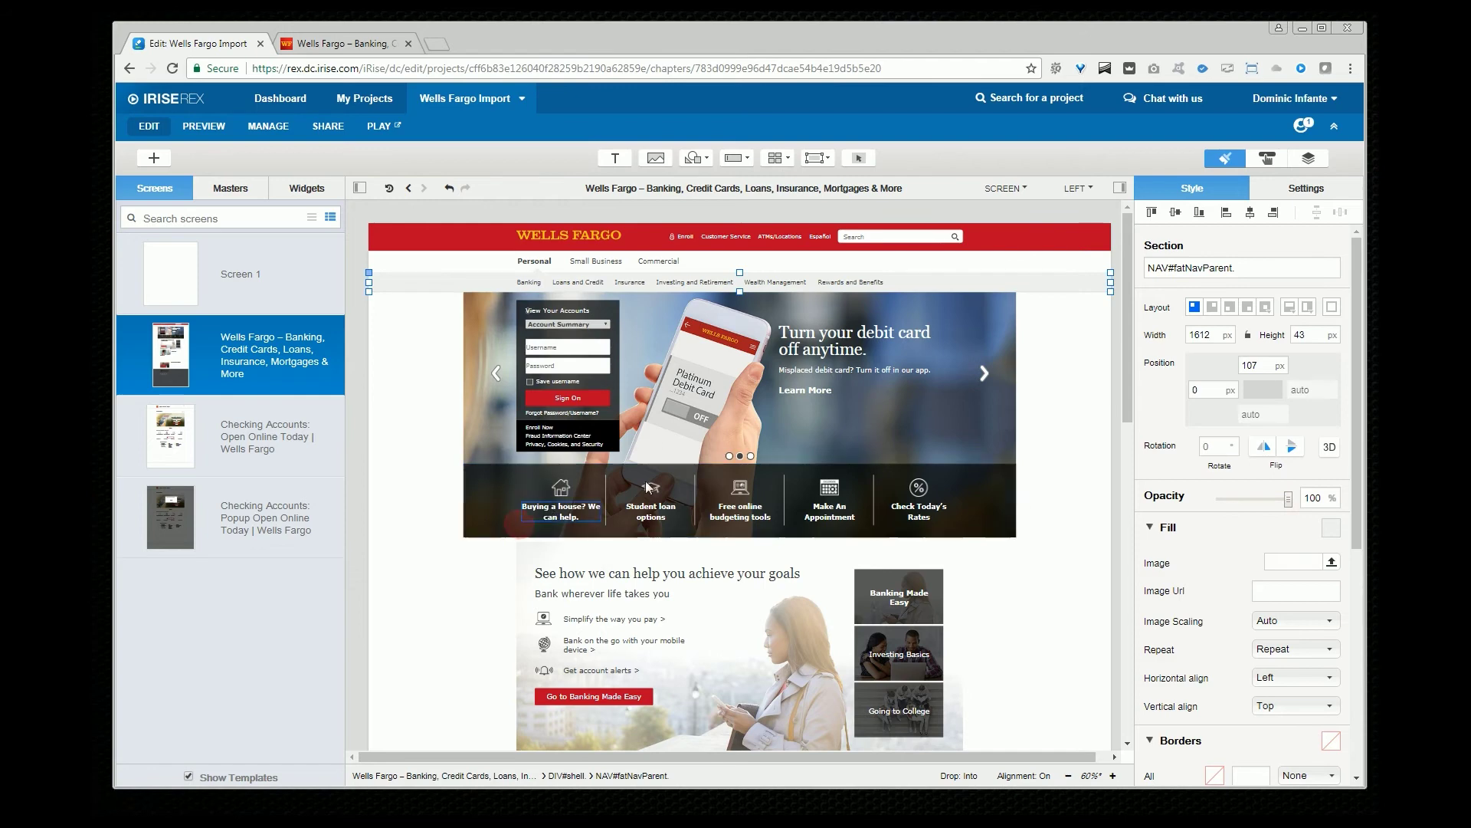
Step: Save the View Your Accounts sign-on box and the dark page footer as widgets
left_click(621, 434)
right_click(621, 434)
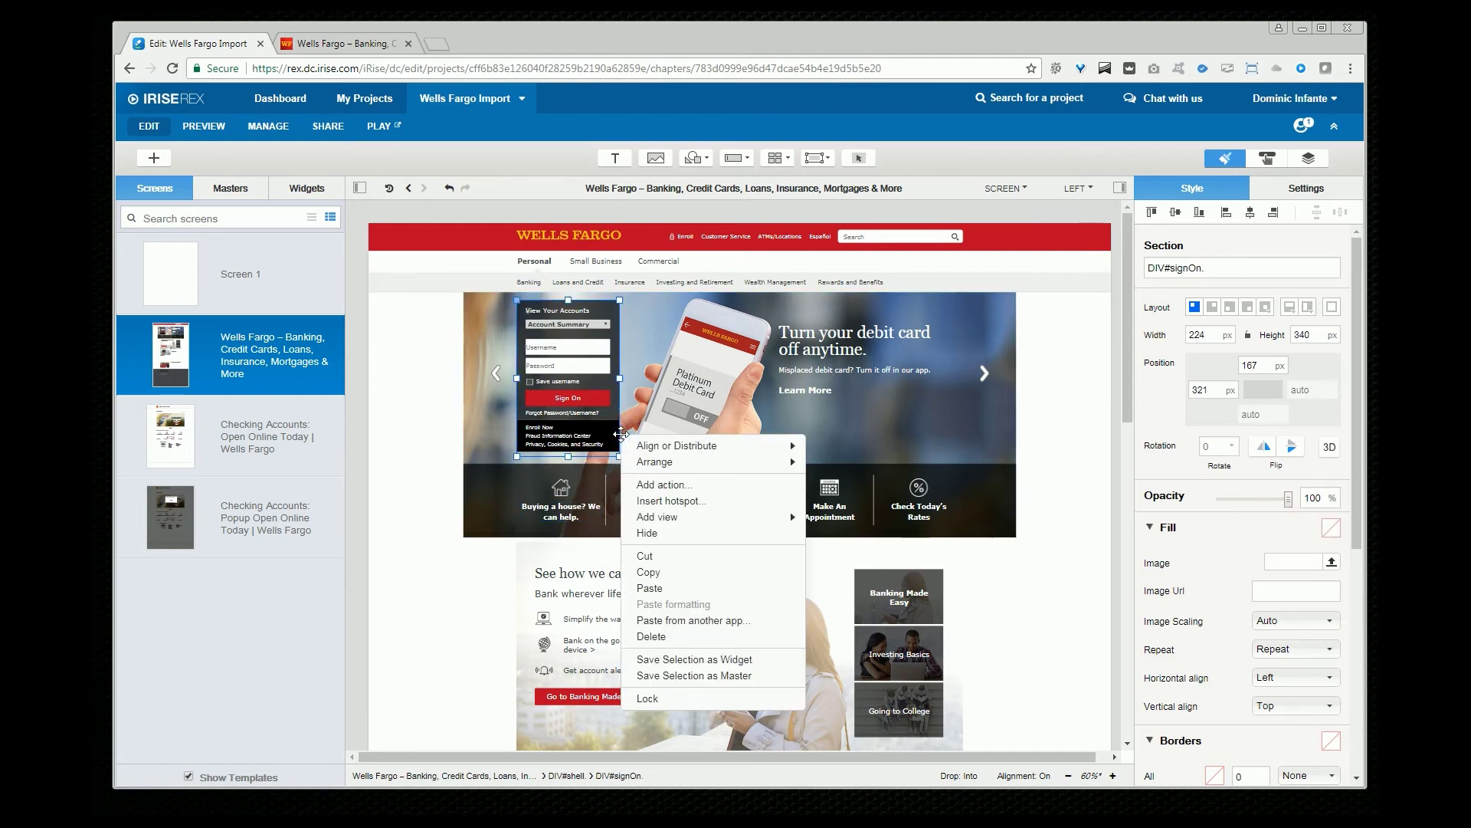
left_click(752, 654)
scroll(438, 586, "down", 8)
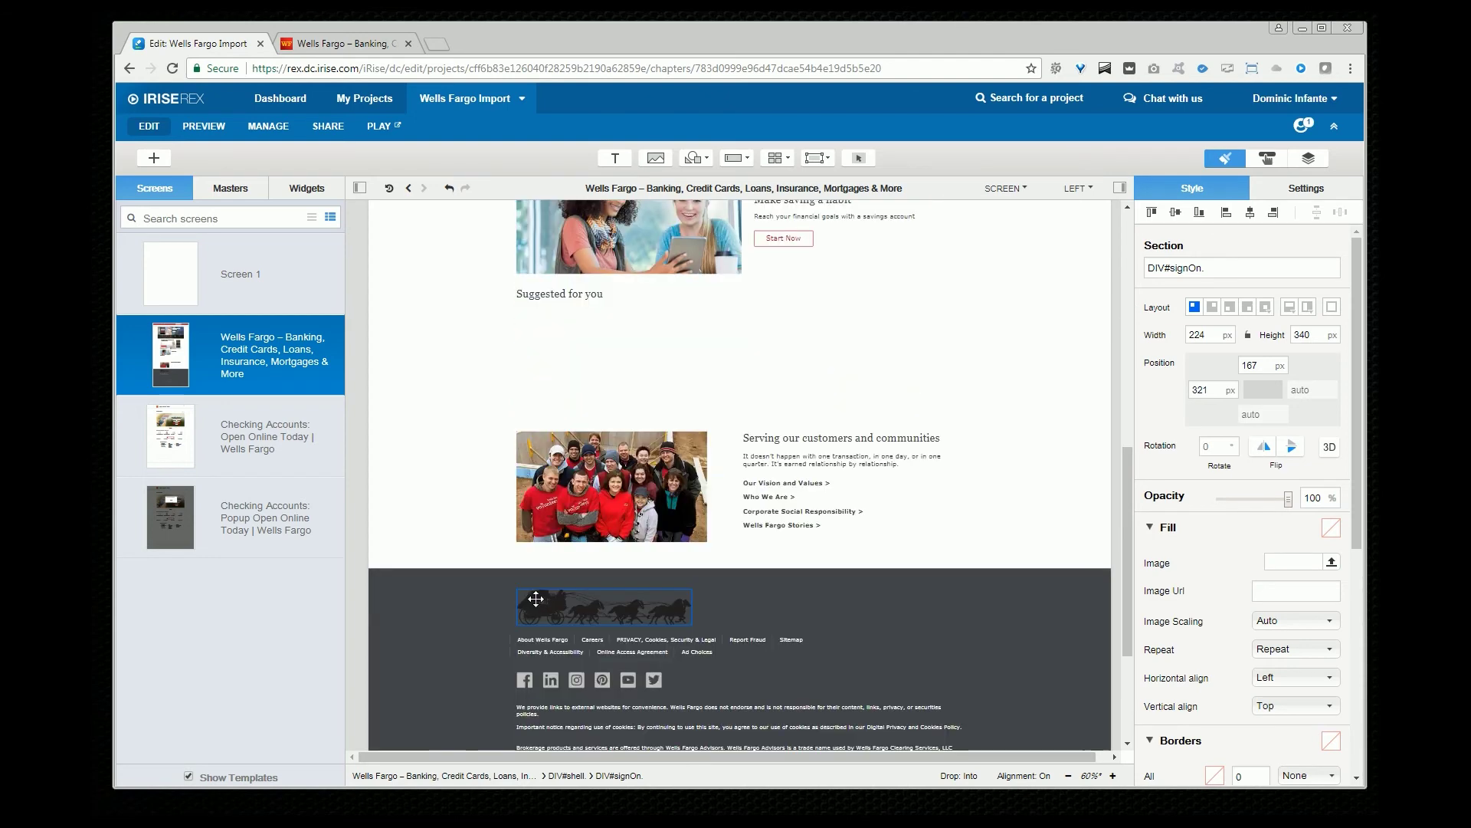
left_click(439, 585)
right_click(438, 585)
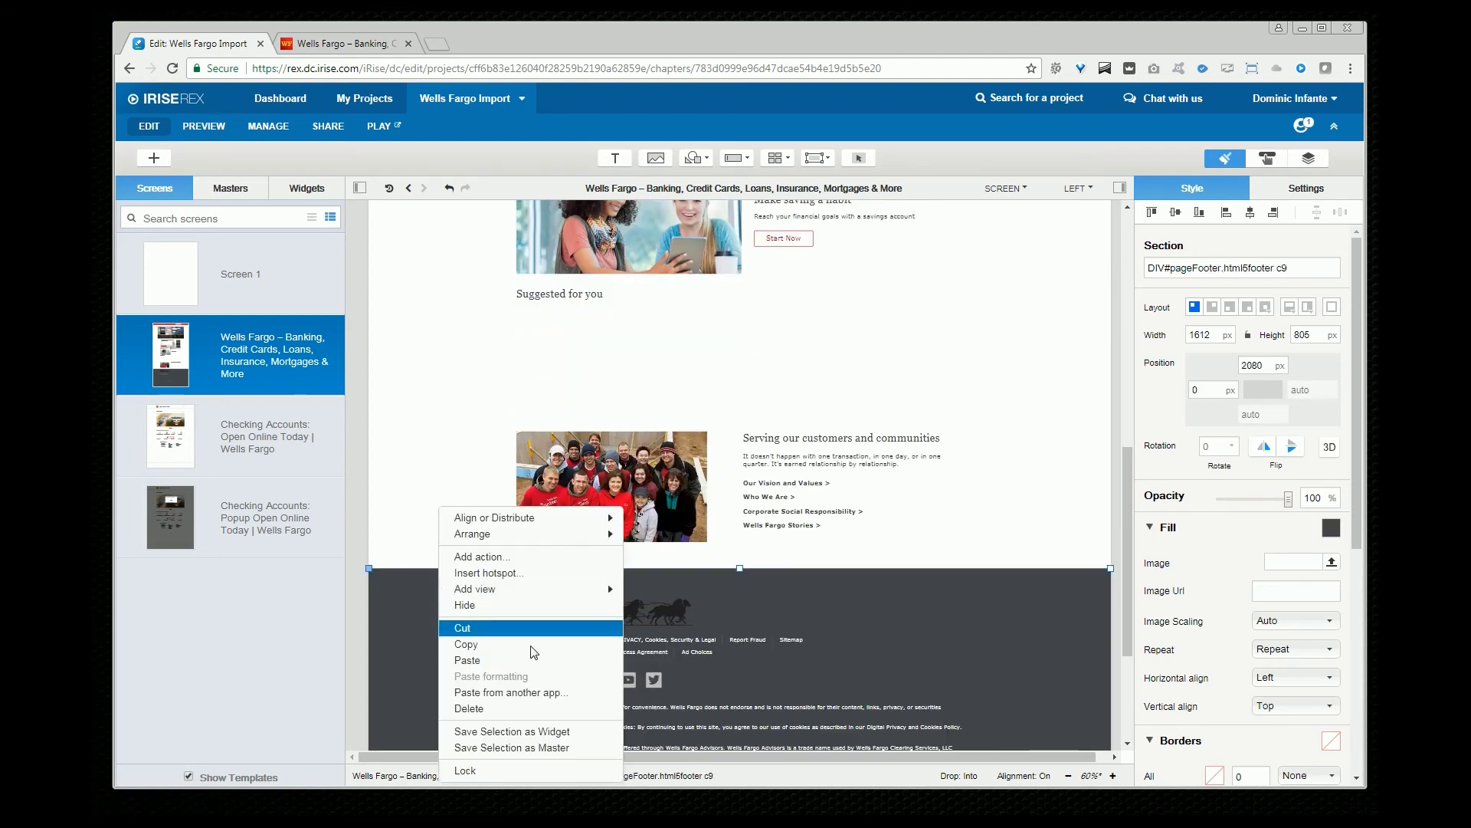
left_click(583, 730)
Step: Save the hero image and Go to Banking Made Easy button as widgets, then open Screen 1
scroll(745, 429, "up", 10)
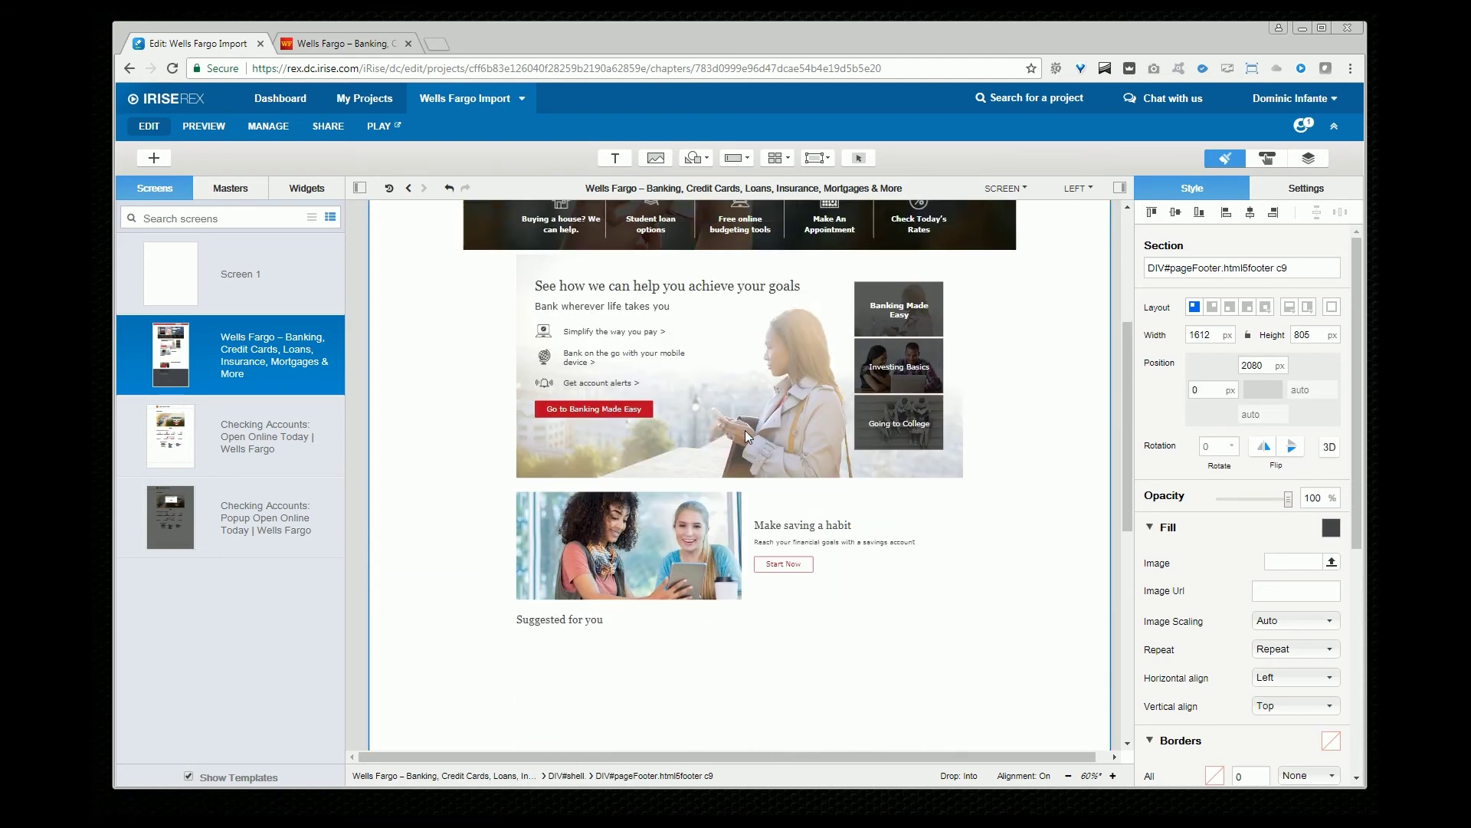
left_click(994, 362)
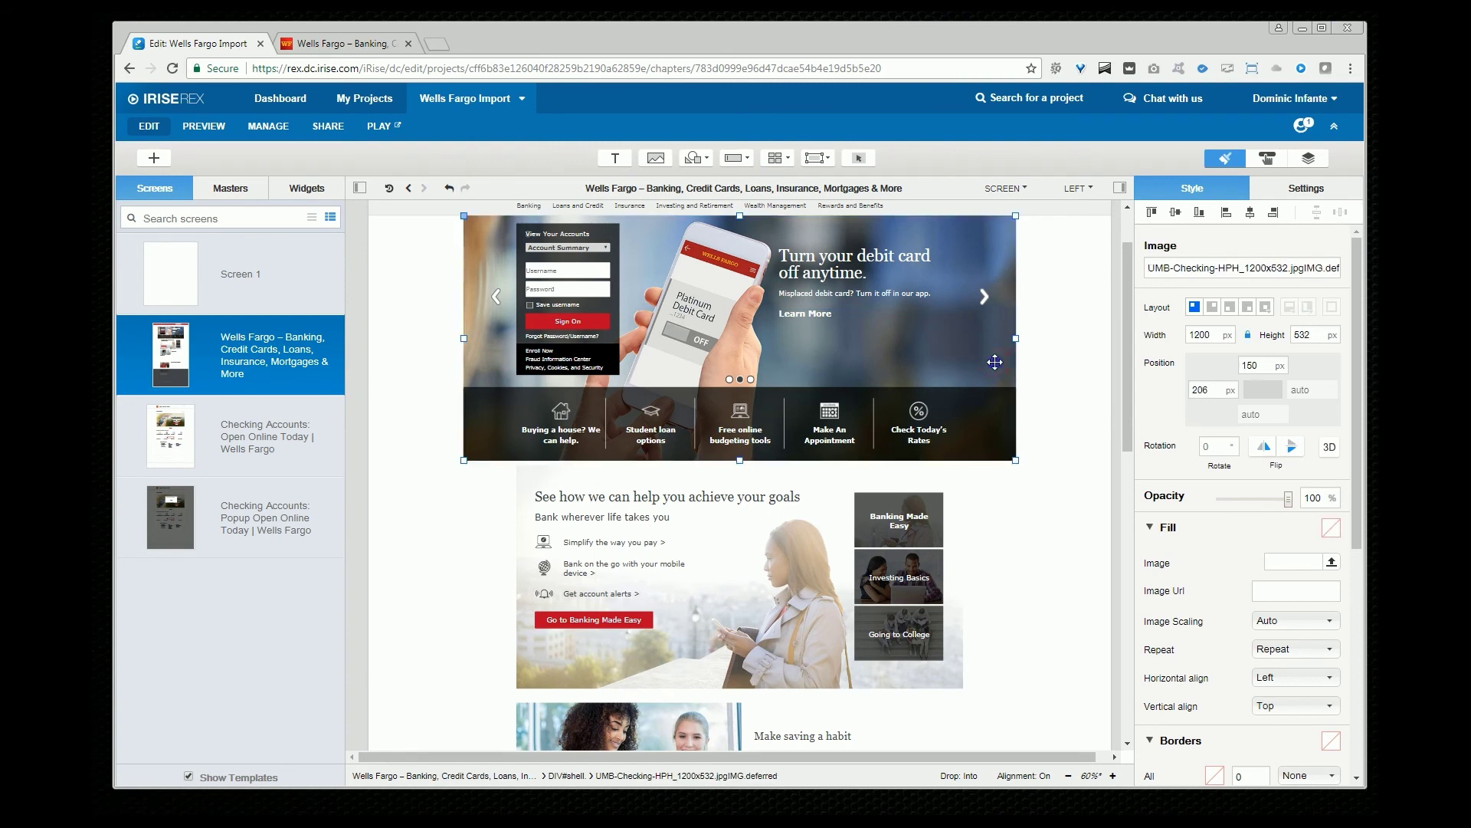
right_click(994, 363)
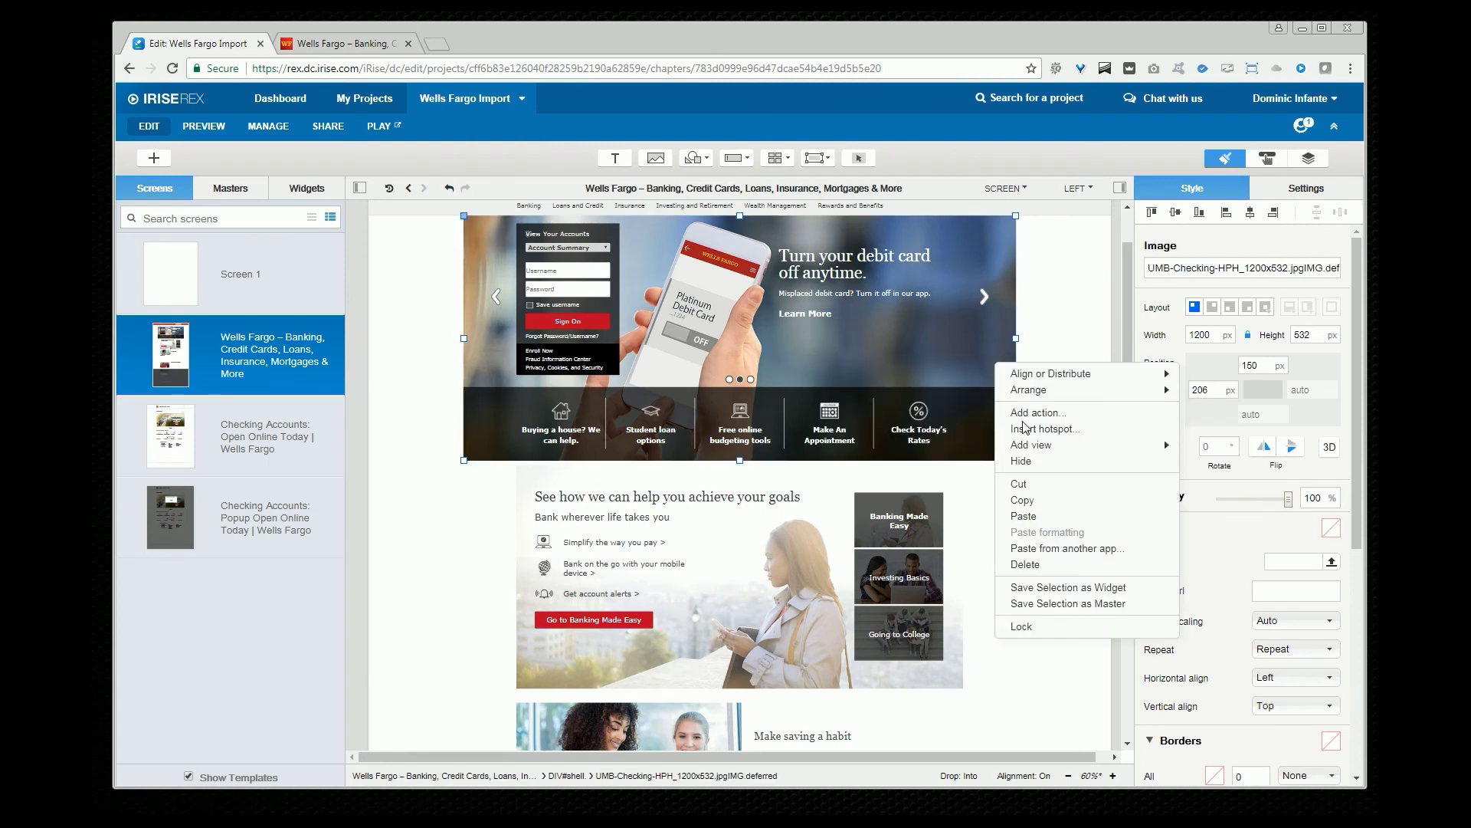
left_click(1089, 587)
left_click(618, 621)
right_click(618, 621)
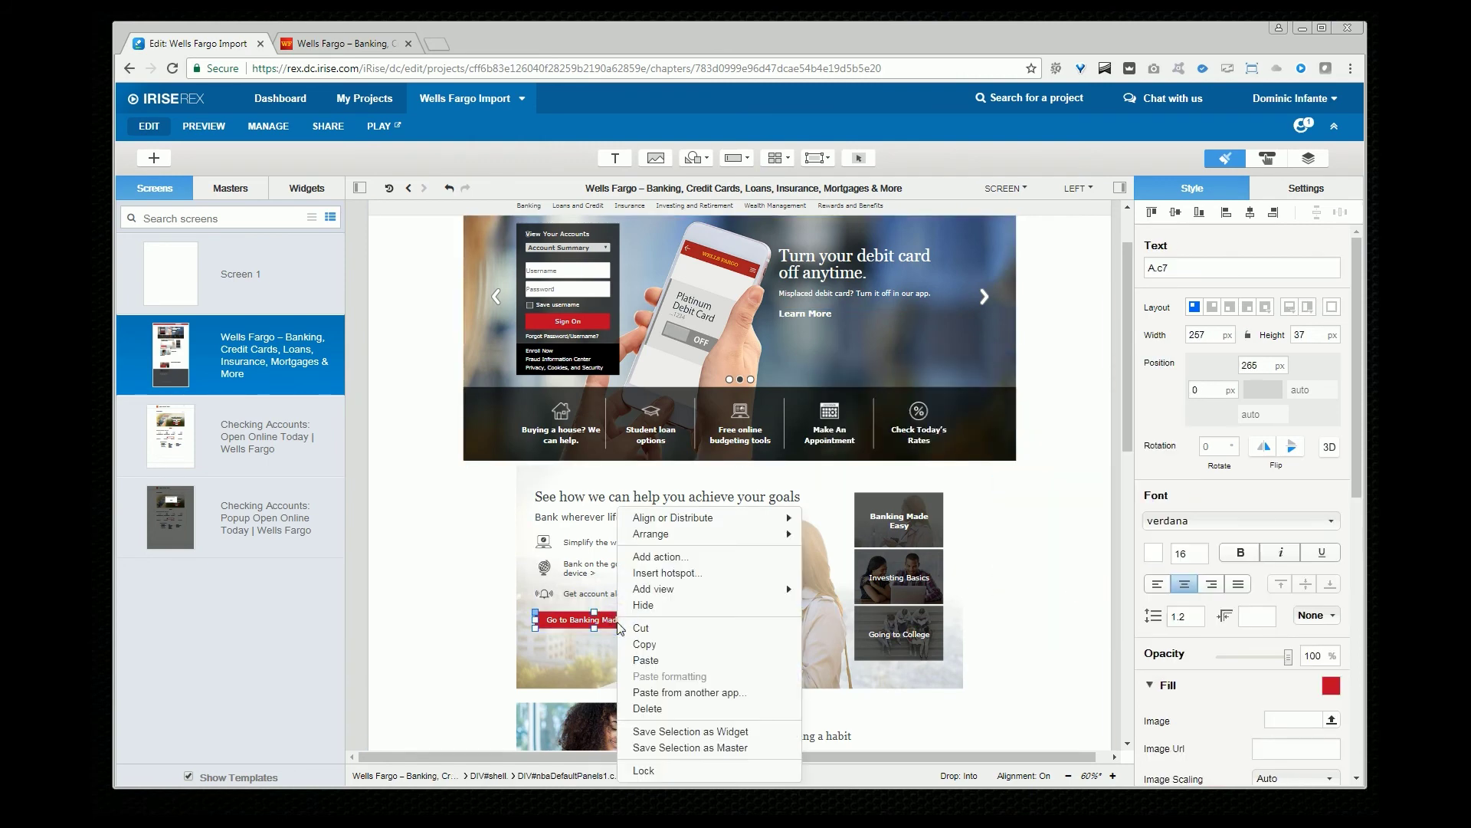
left_click(713, 732)
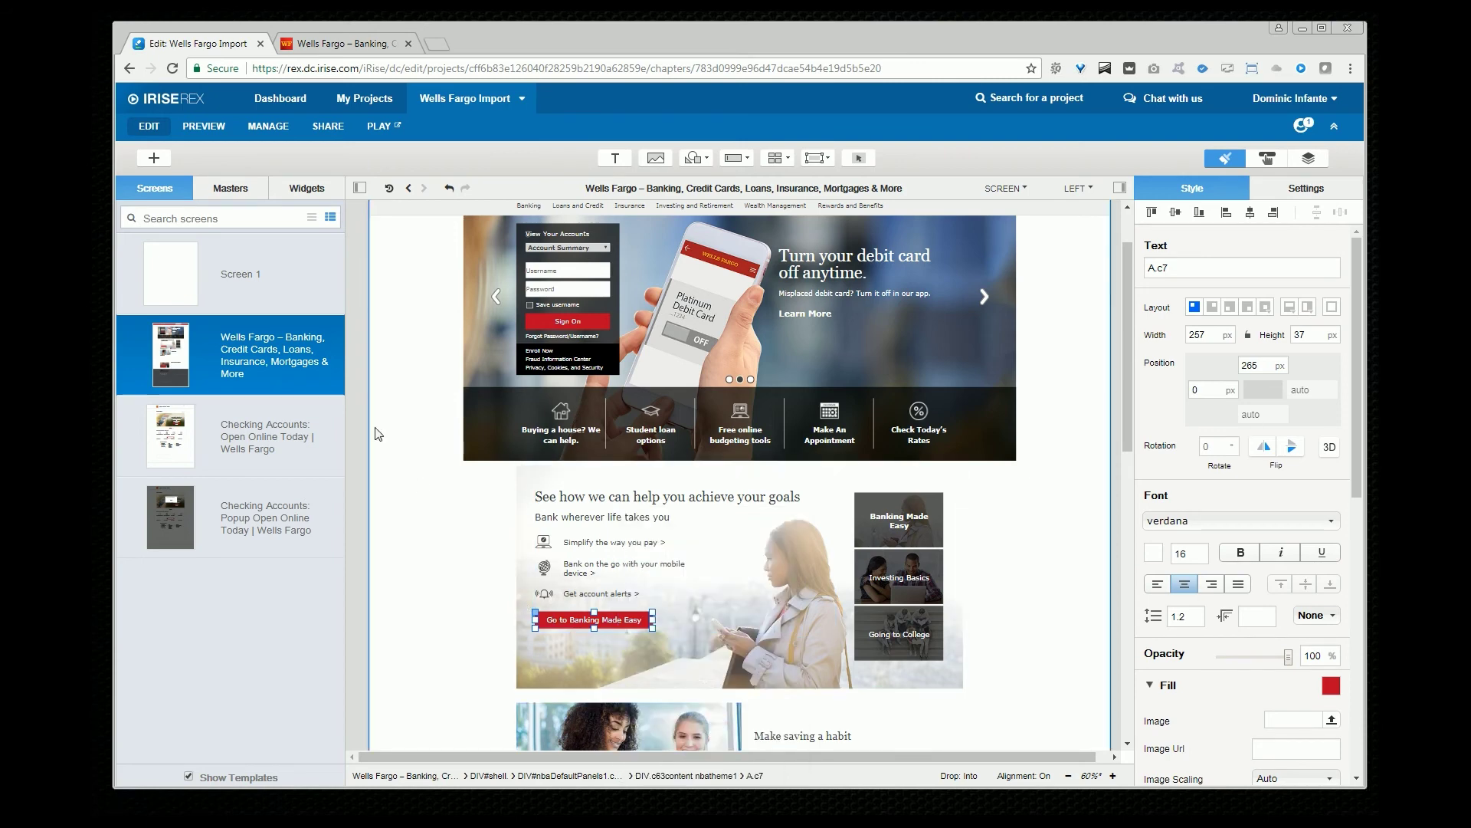
left_click(259, 275)
left_click(308, 188)
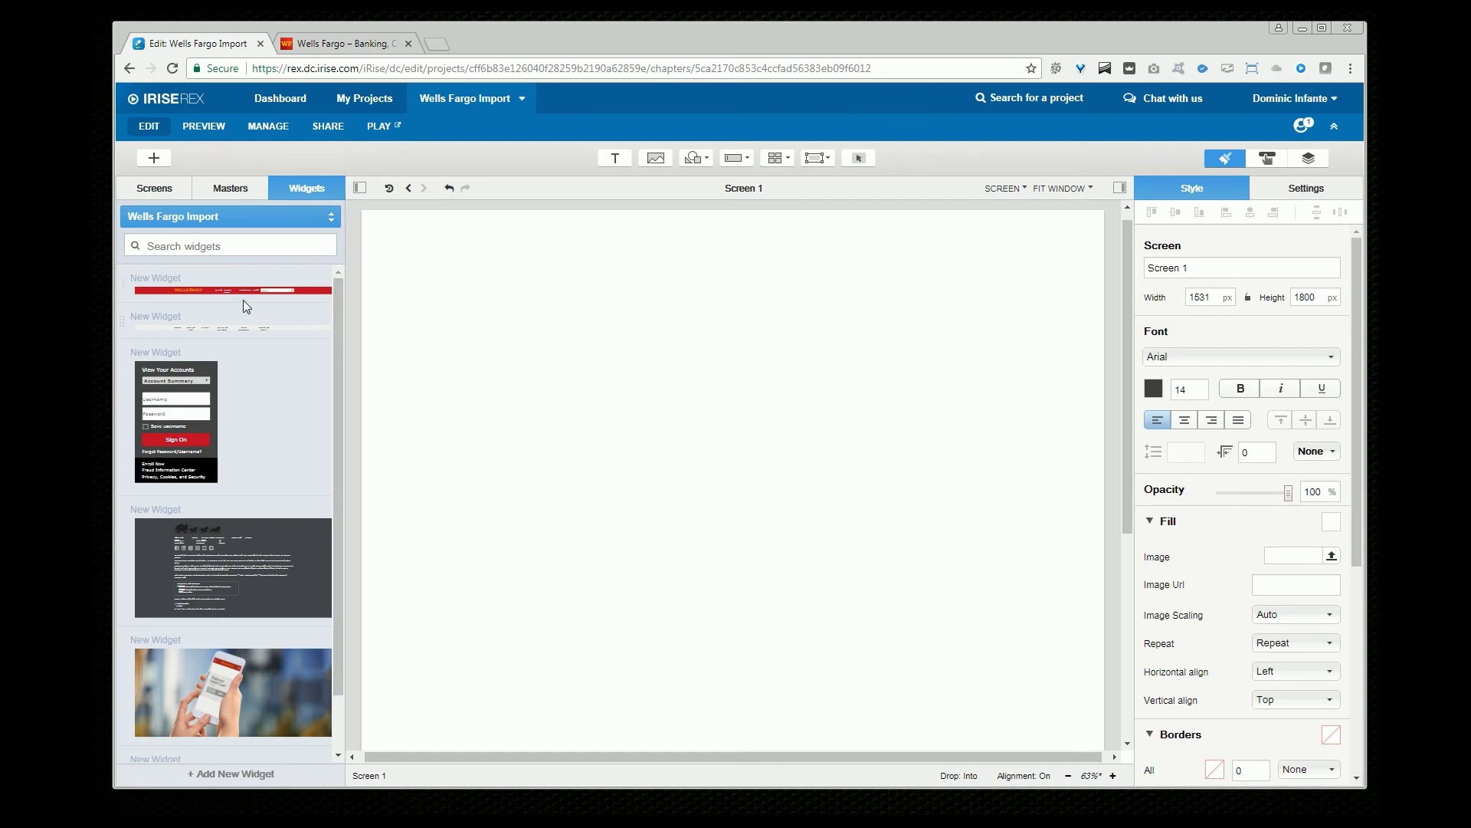
Step: Place the header at top, nav bar below, sign-on box at left, and the footer on Screen 1
left_click_drag(243, 301, 421, 220)
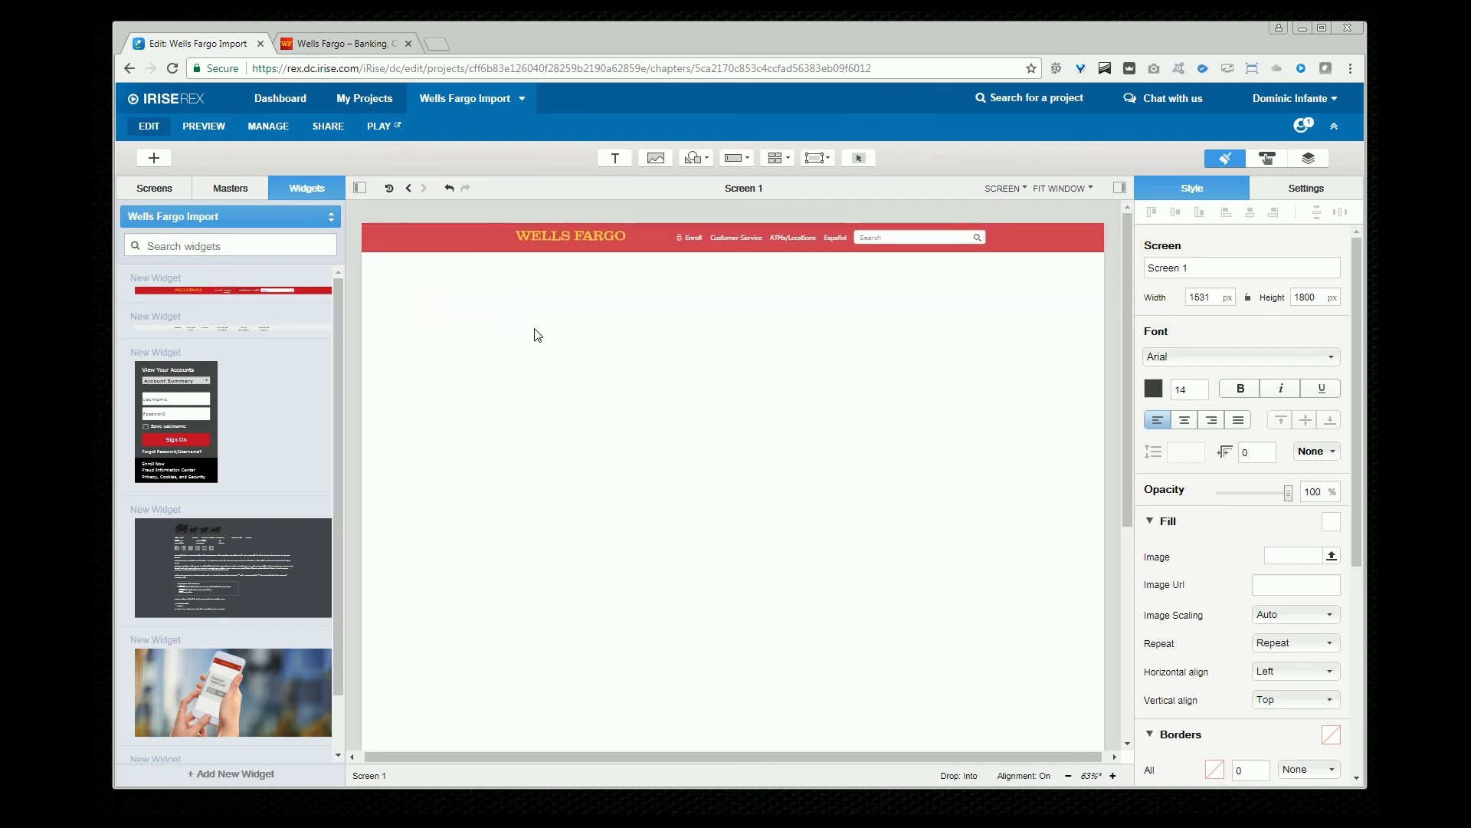
left_click_drag(280, 321, 438, 262)
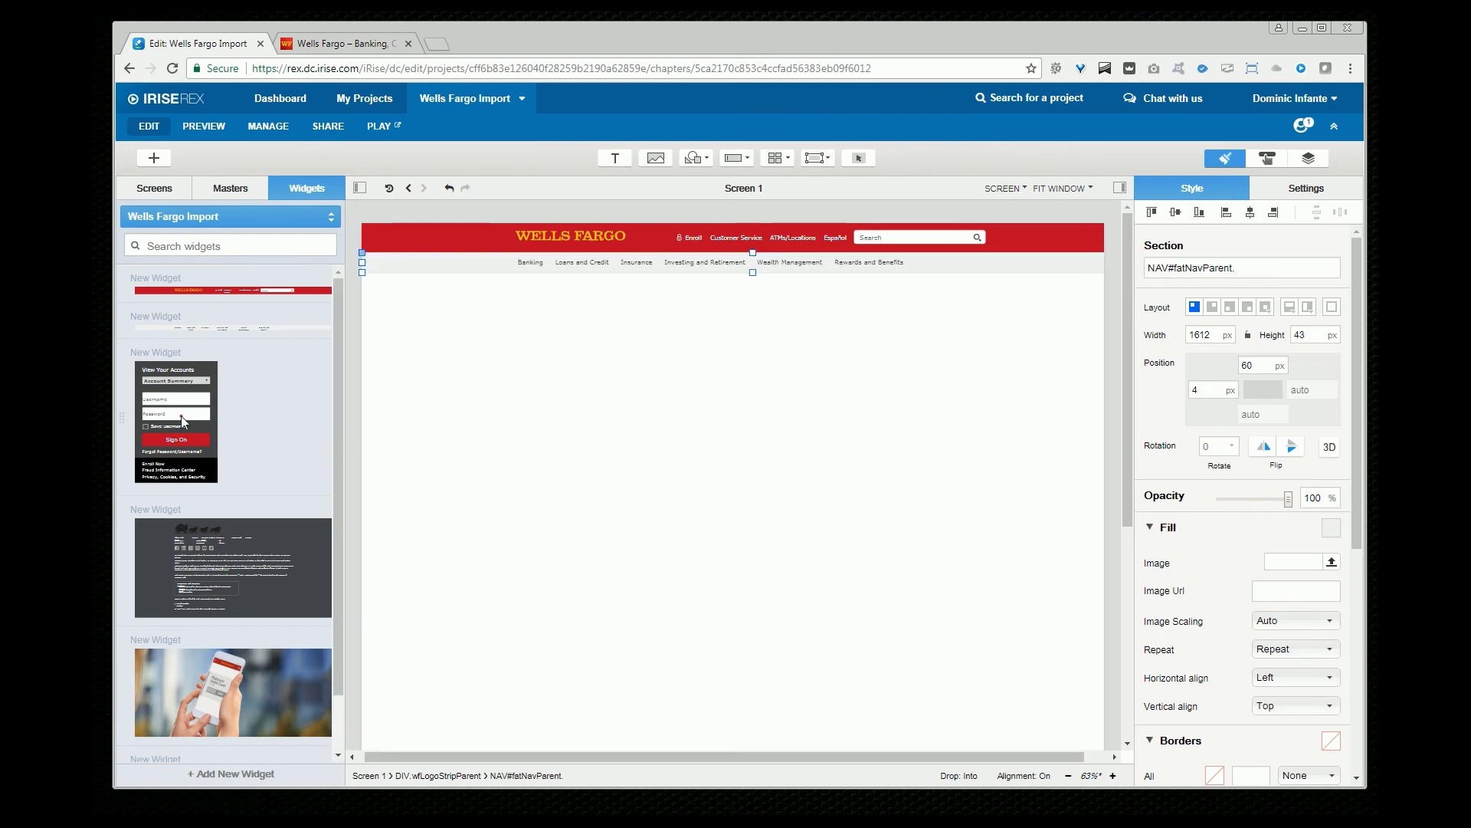
left_click_drag(181, 416, 410, 365)
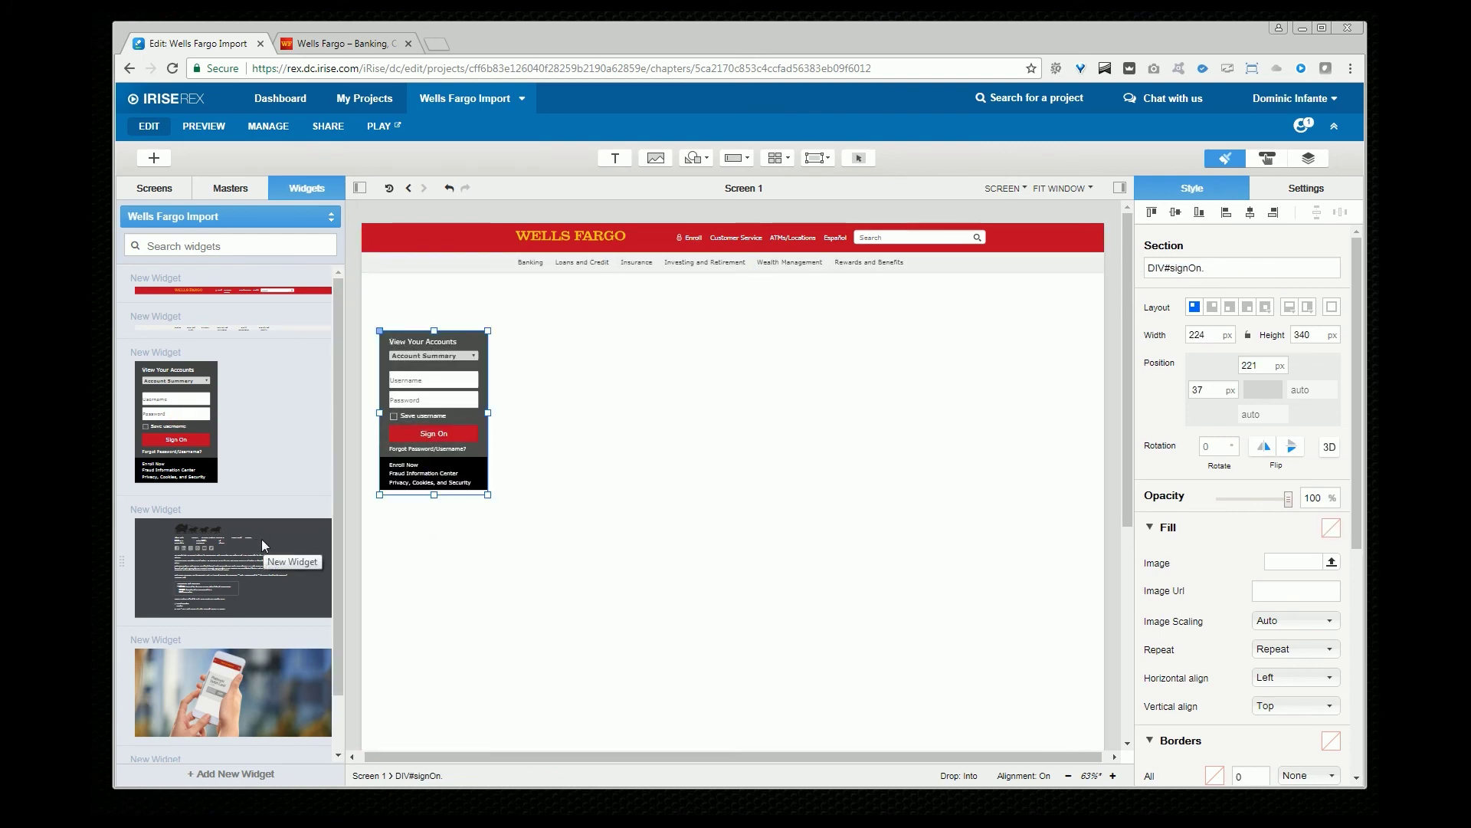
scroll(568, 552, "down", 3)
left_click_drag(263, 541, 419, 426)
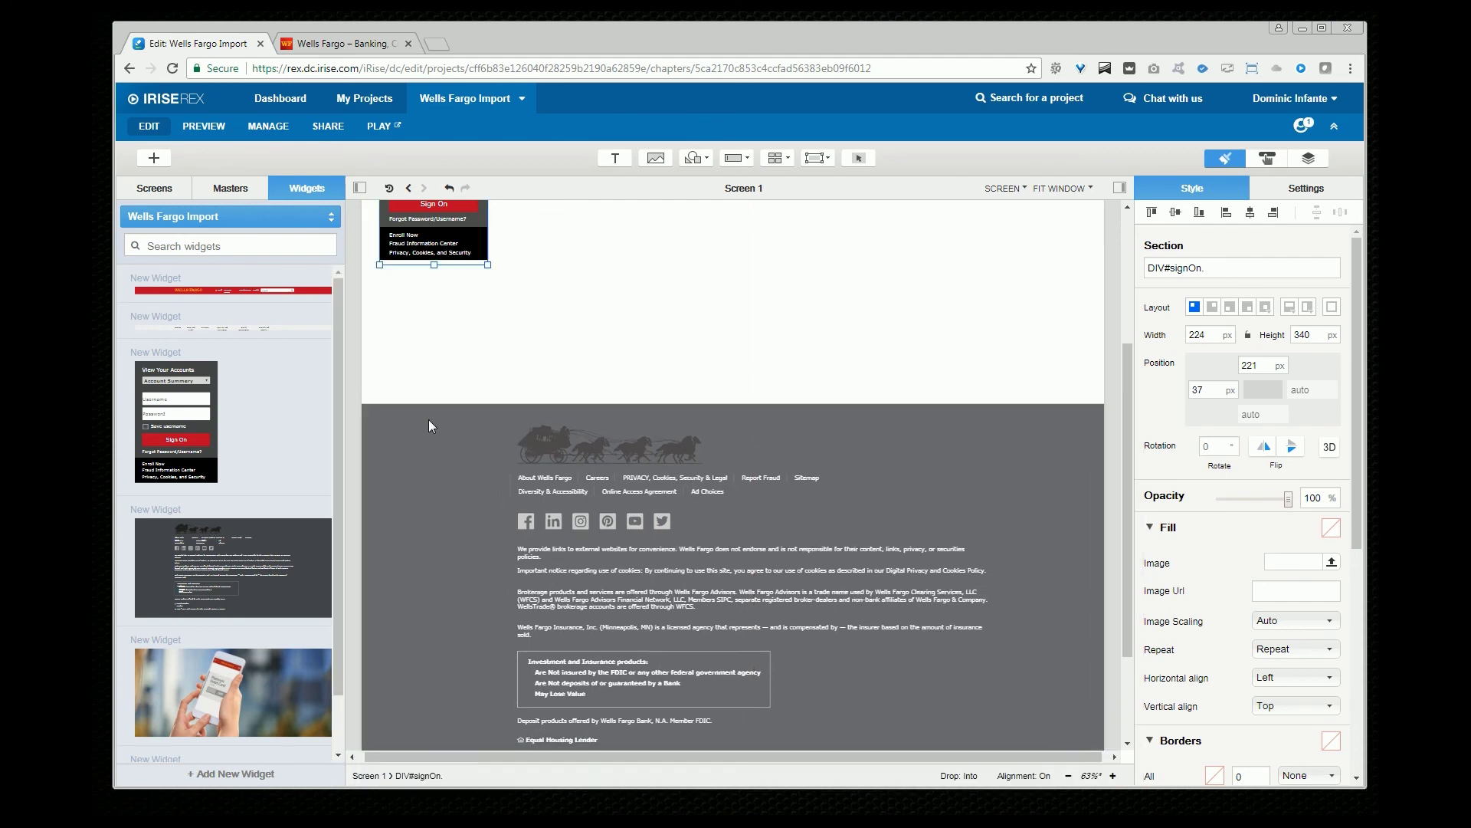